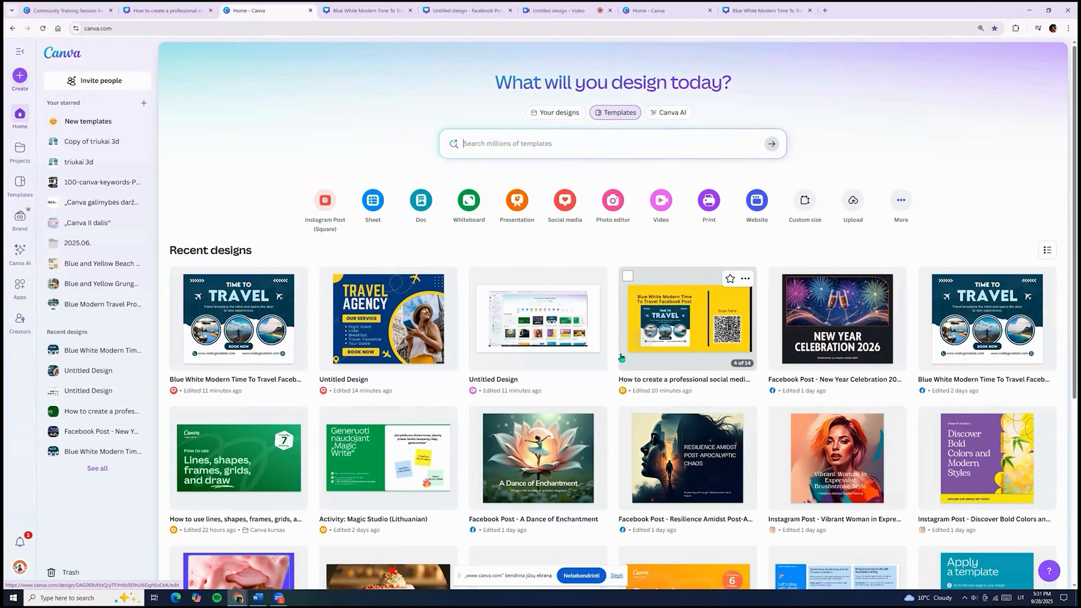
Search the template library for 'facebook post' and scroll through the results.
click(527, 144)
text(f)
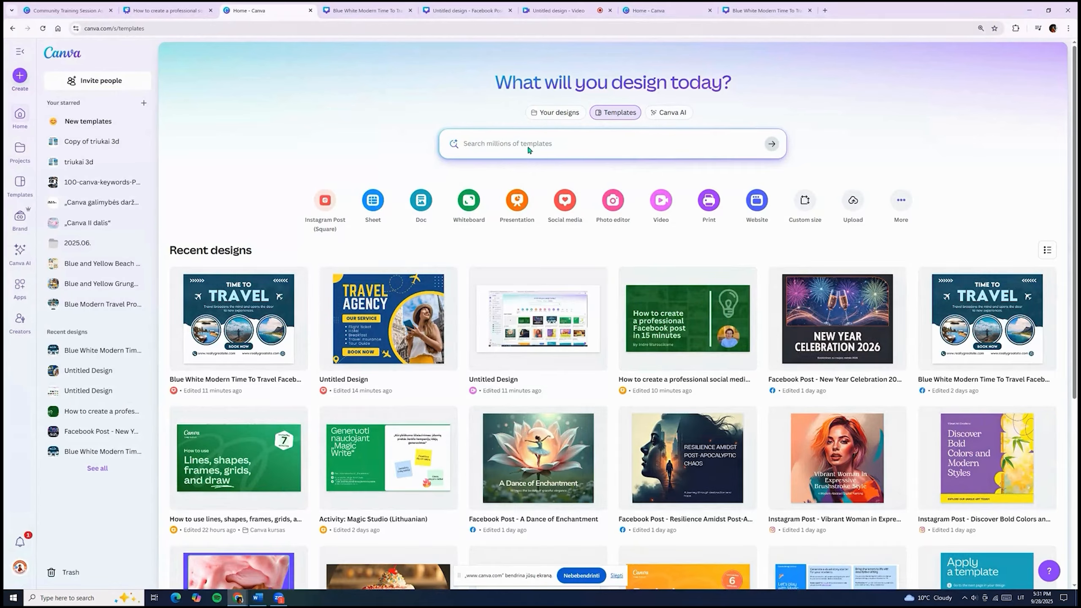
text(acebook post)
key(Return)
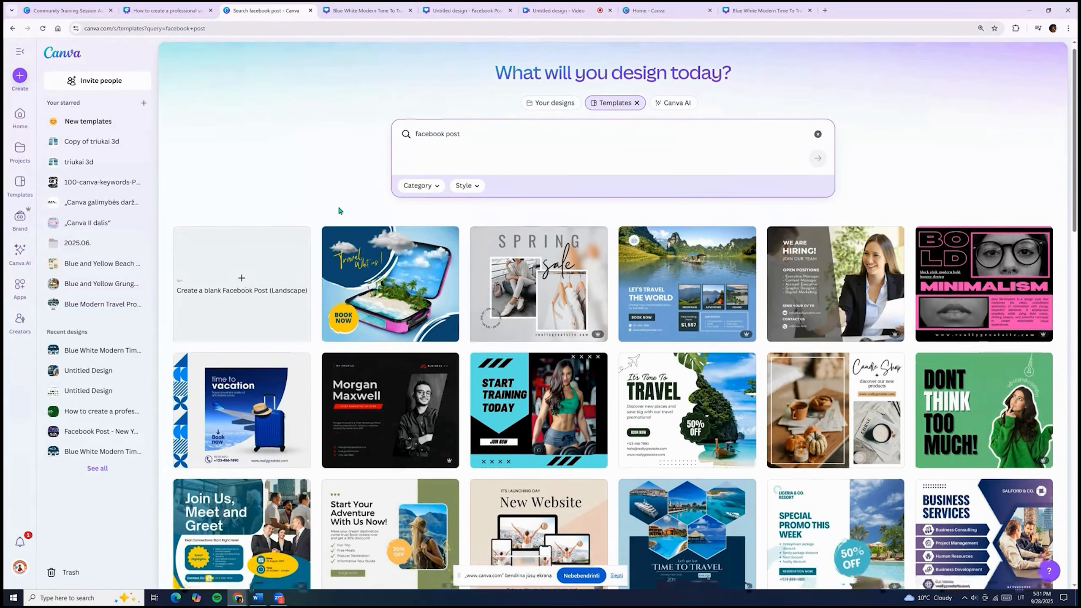
scroll(338, 209, down, 1)
scroll(865, 442, down, 10)
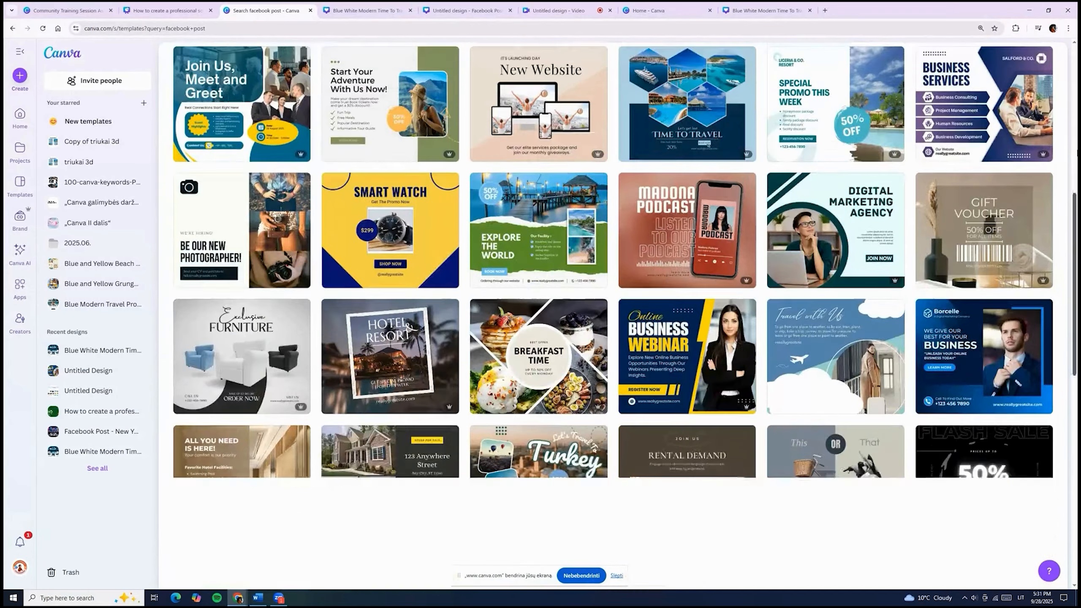
scroll(866, 442, down, 8)
drag(1077, 340, 1077, 385)
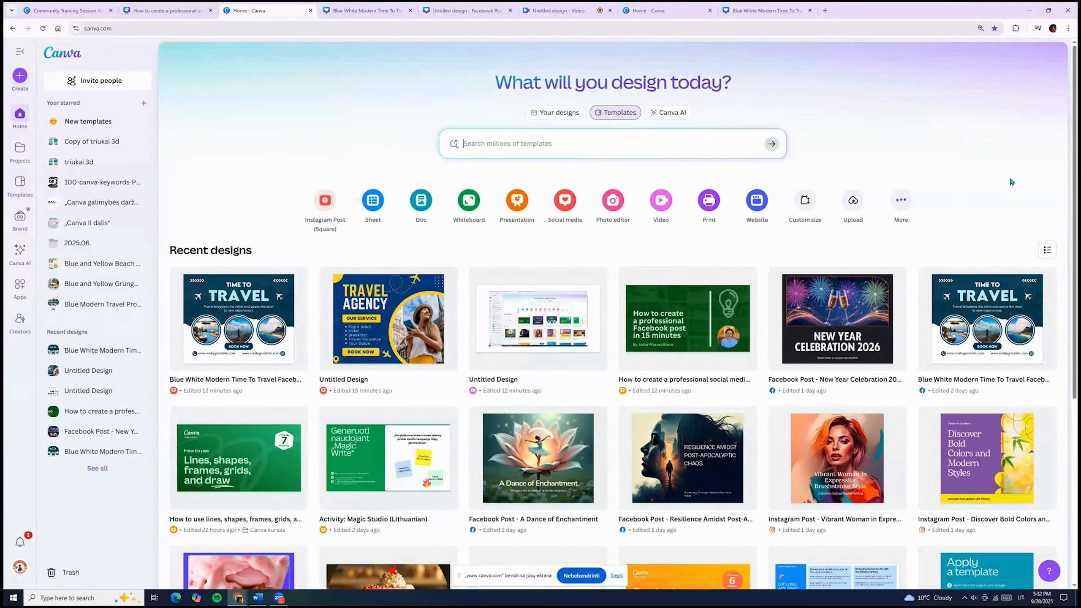
Compare the Instagram, Facebook and LinkedIn social media formats, then create a blank Facebook Post (Landscape).
click(563, 216)
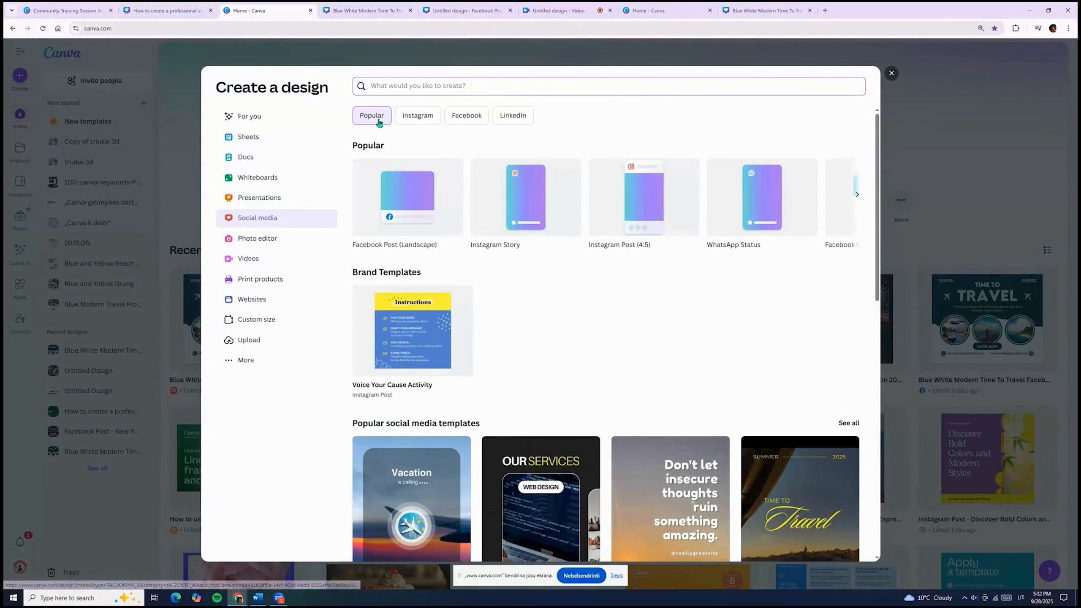
click(417, 115)
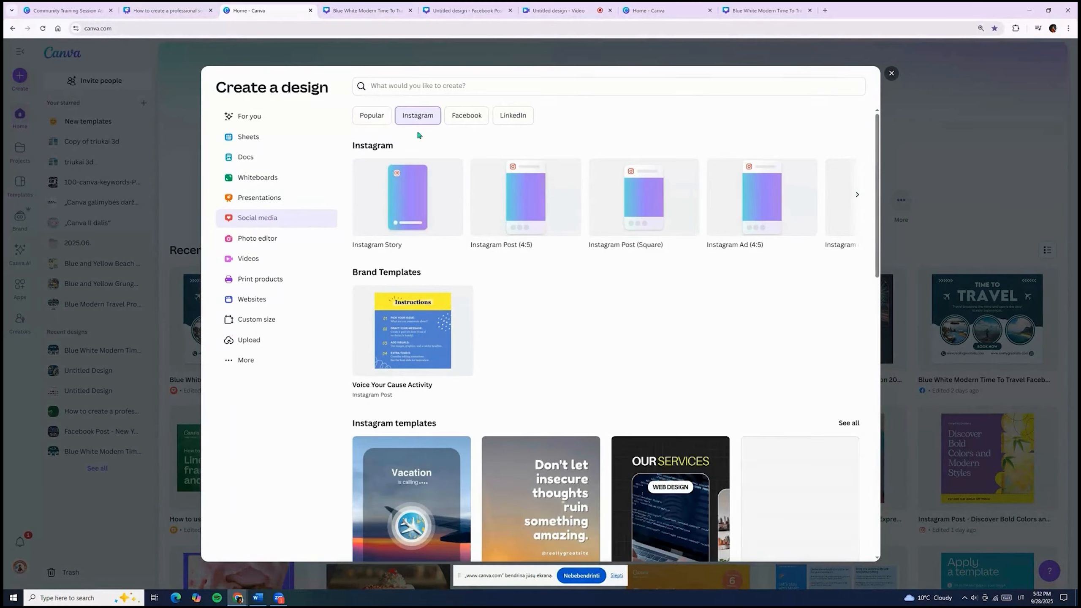
click(472, 119)
click(519, 116)
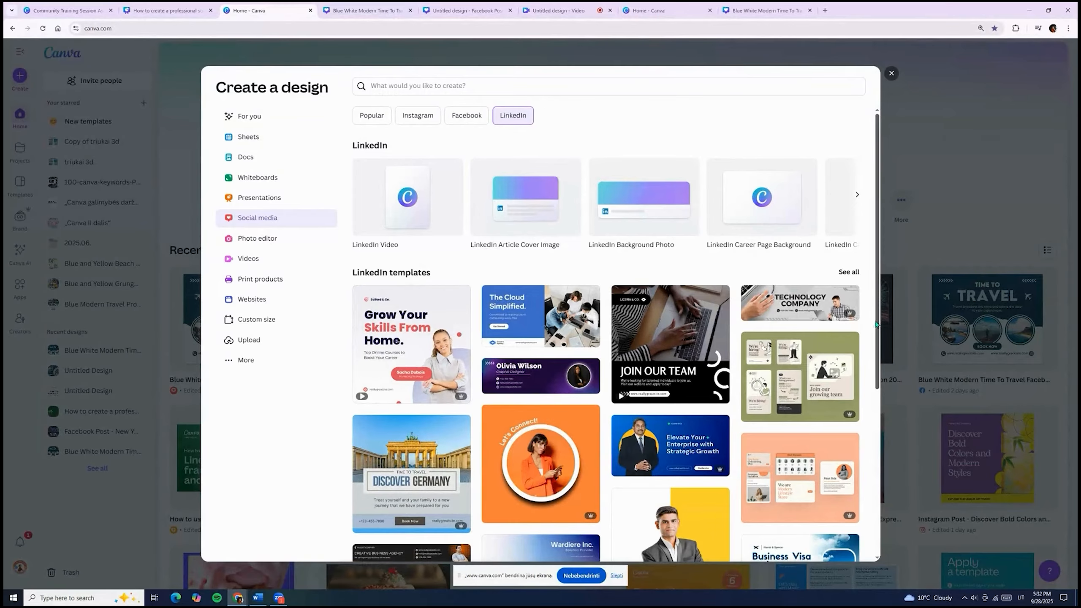
scroll(876, 324, down, 5)
scroll(876, 324, up, 5)
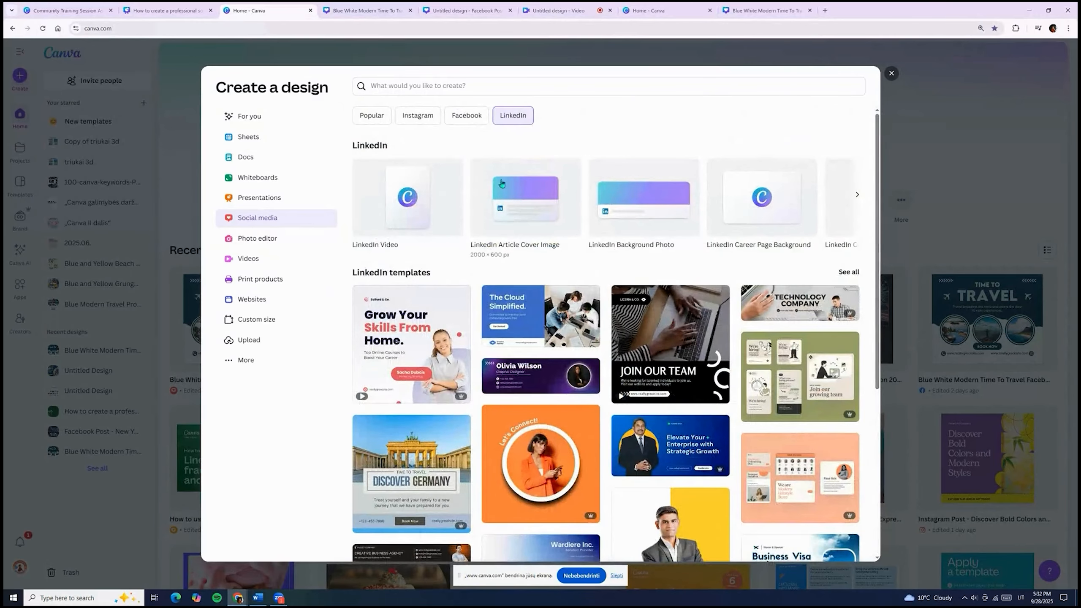
click(467, 118)
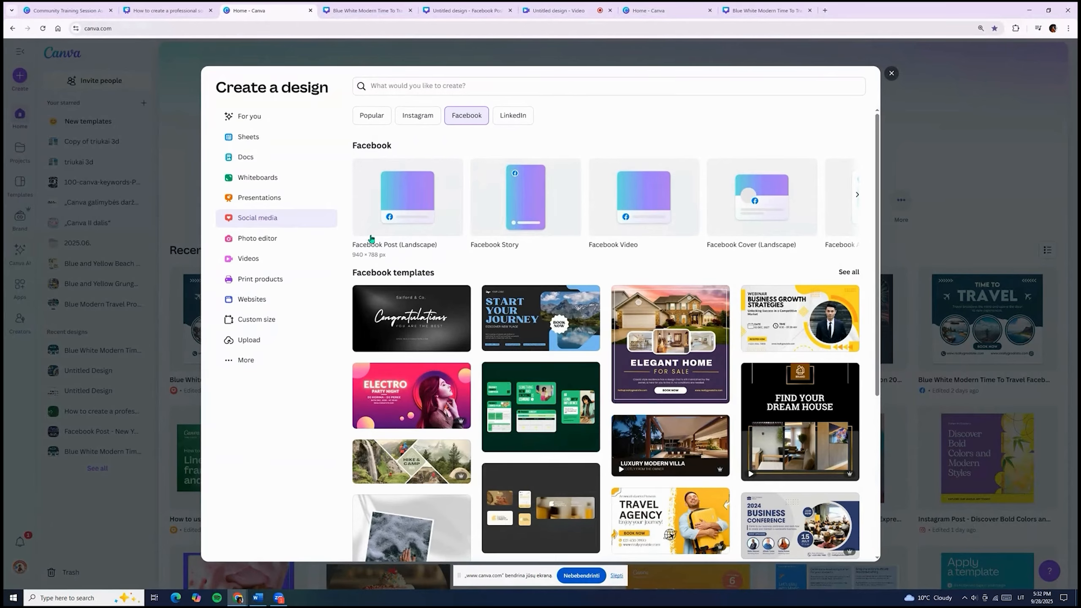
click(407, 212)
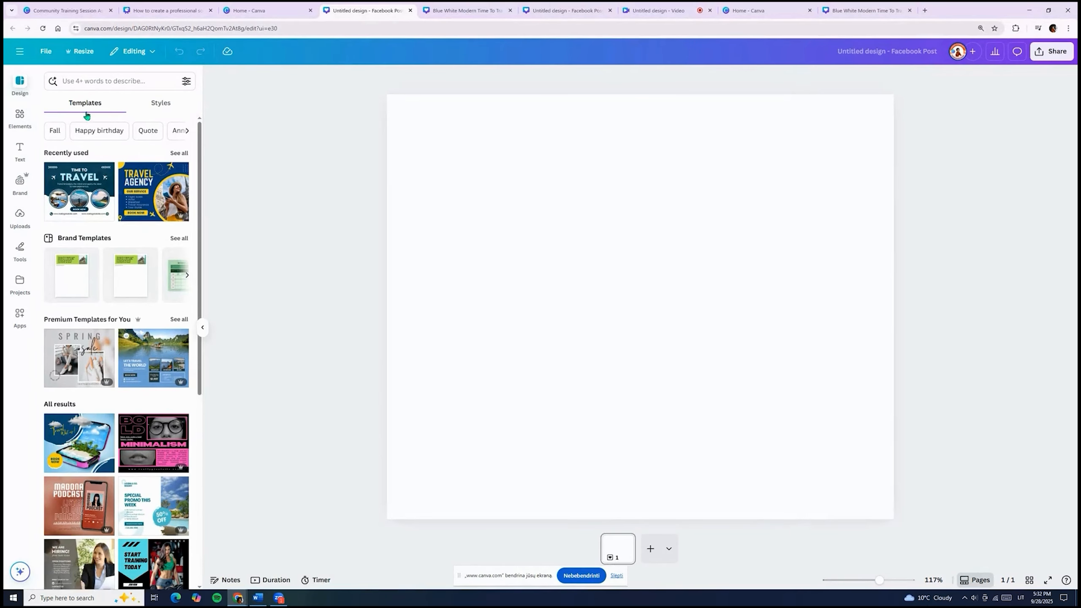
Apply the Time to Explore template to the blank post, then return to the Home - Canva tab.
drag(197, 146, 124, 338)
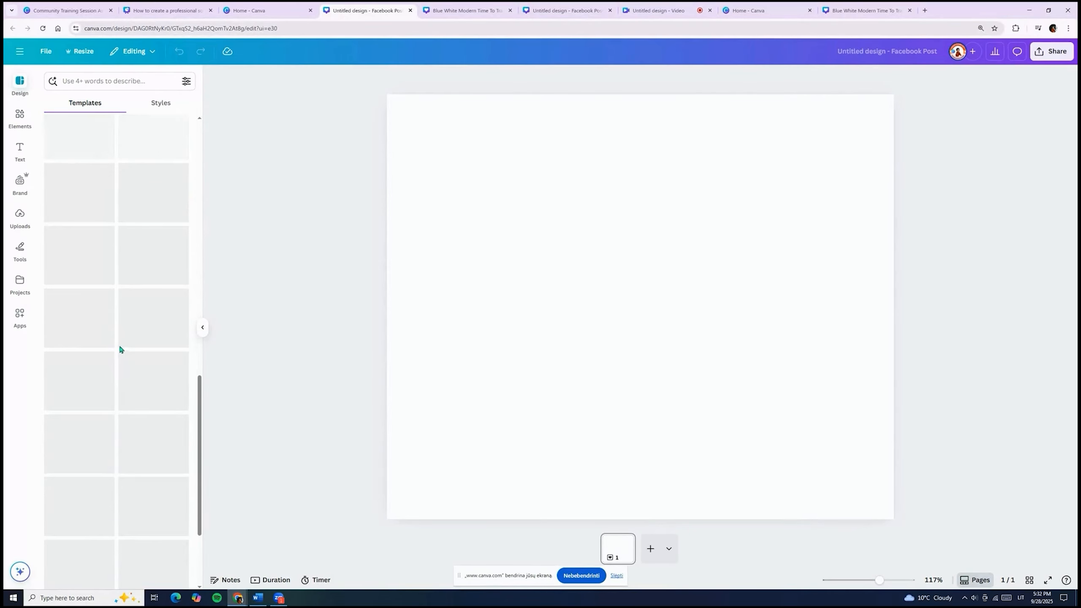
scroll(132, 336, down, 3)
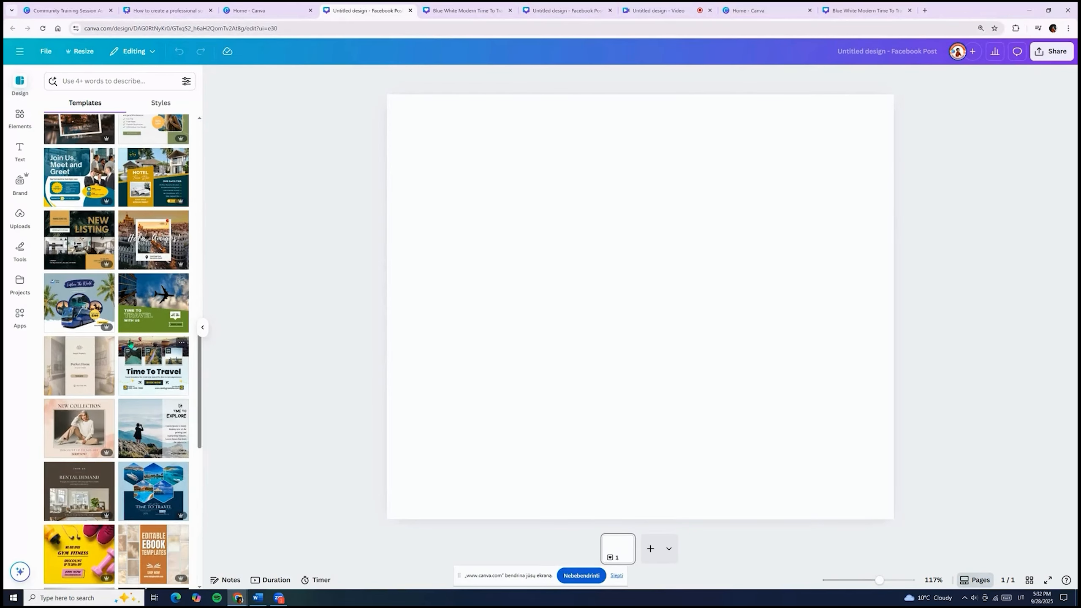
scroll(132, 338, down, 3)
click(143, 306)
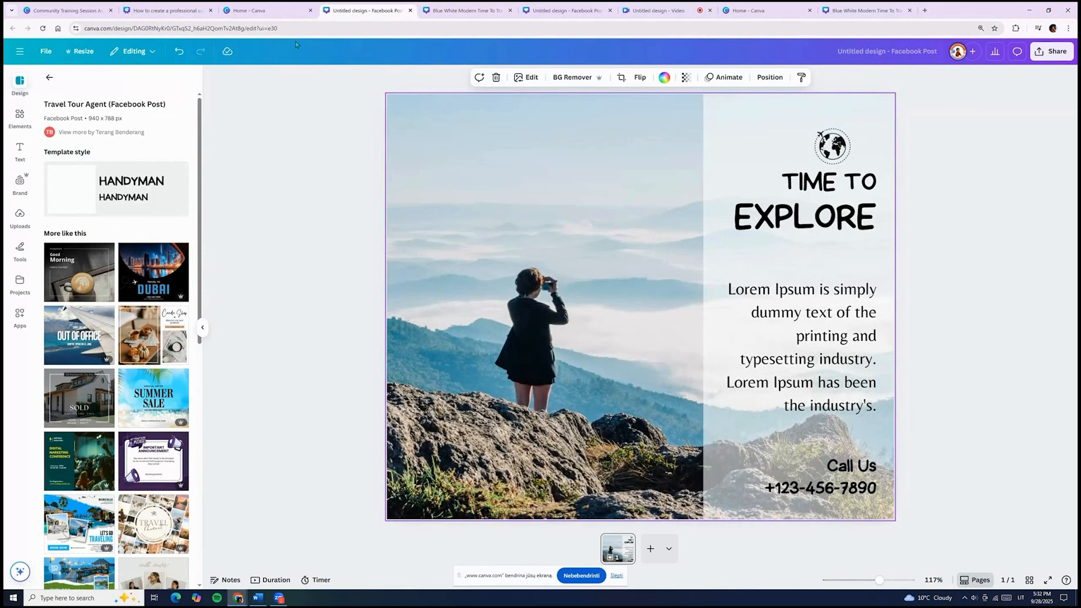
click(273, 10)
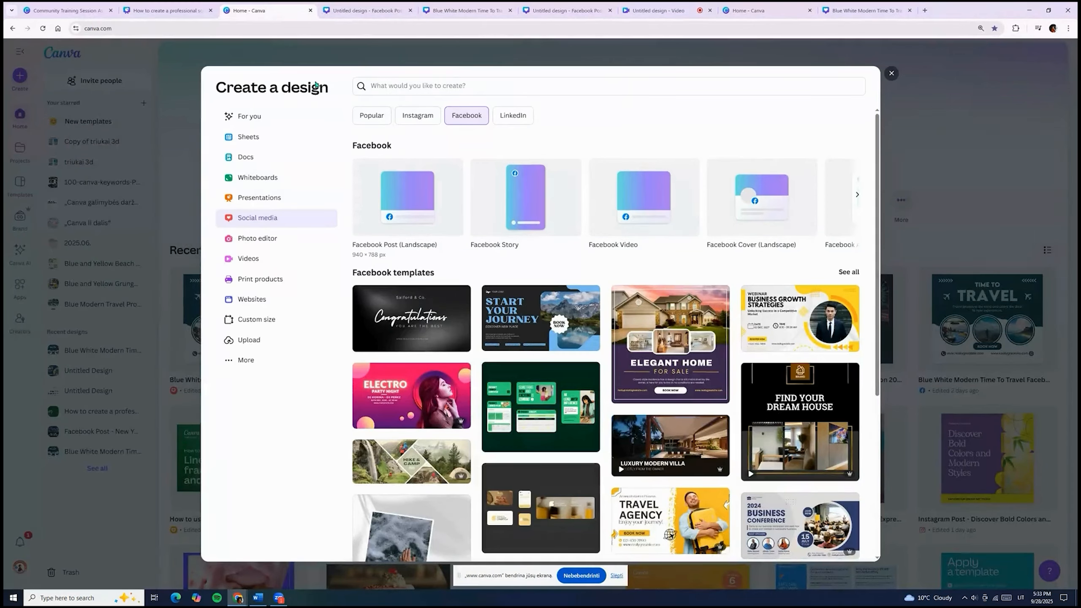
Dismiss the Create a design dialog and go to the Templates gallery.
click(891, 72)
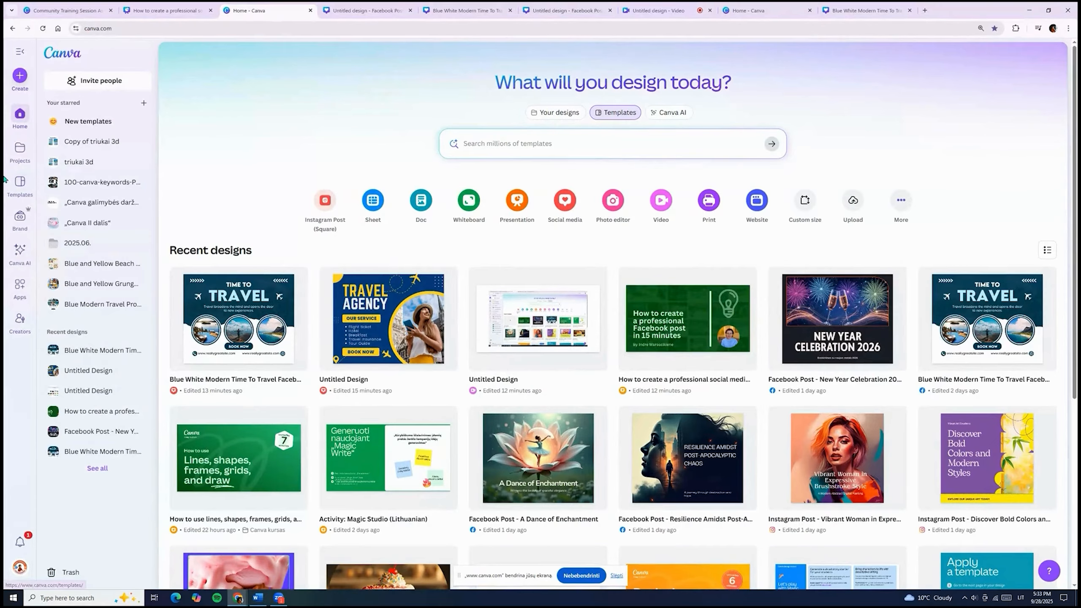
click(19, 193)
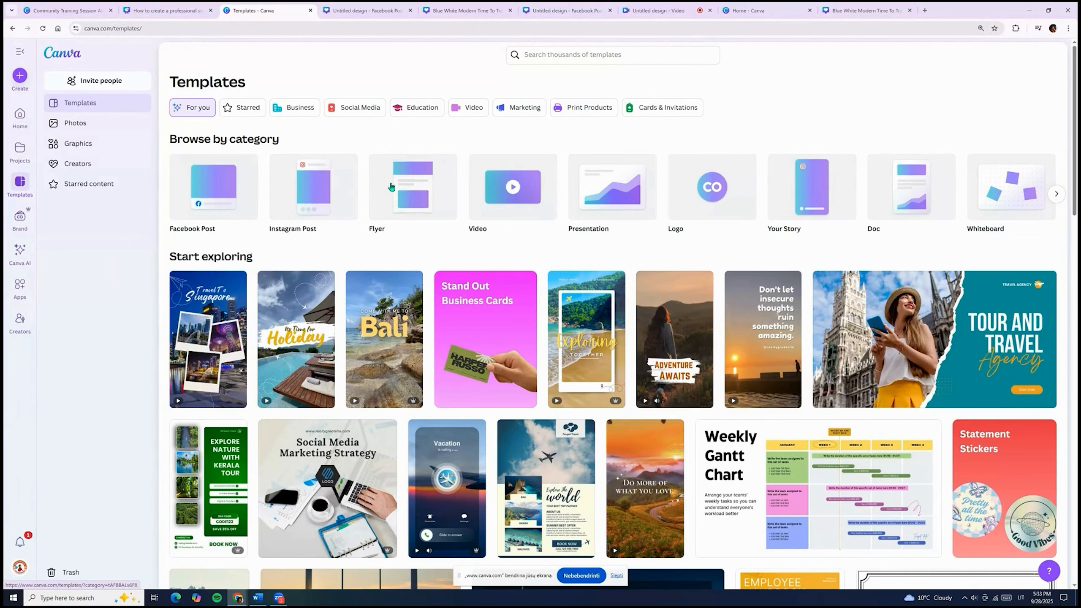
Browse the Business and Social Media template groups, then switch to Education templates.
click(300, 109)
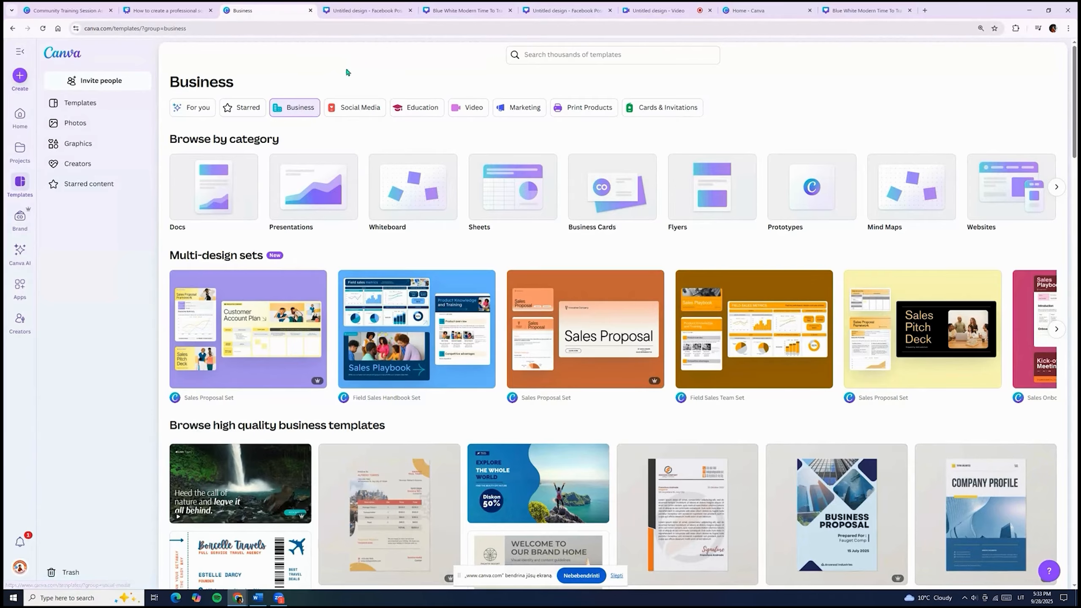
click(359, 105)
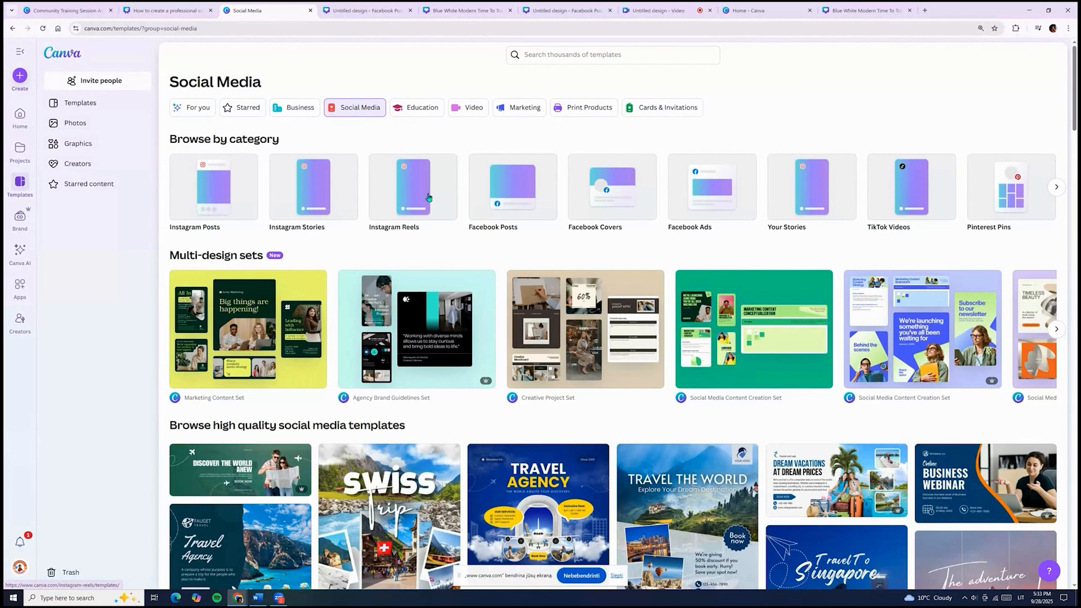
click(1056, 187)
click(417, 109)
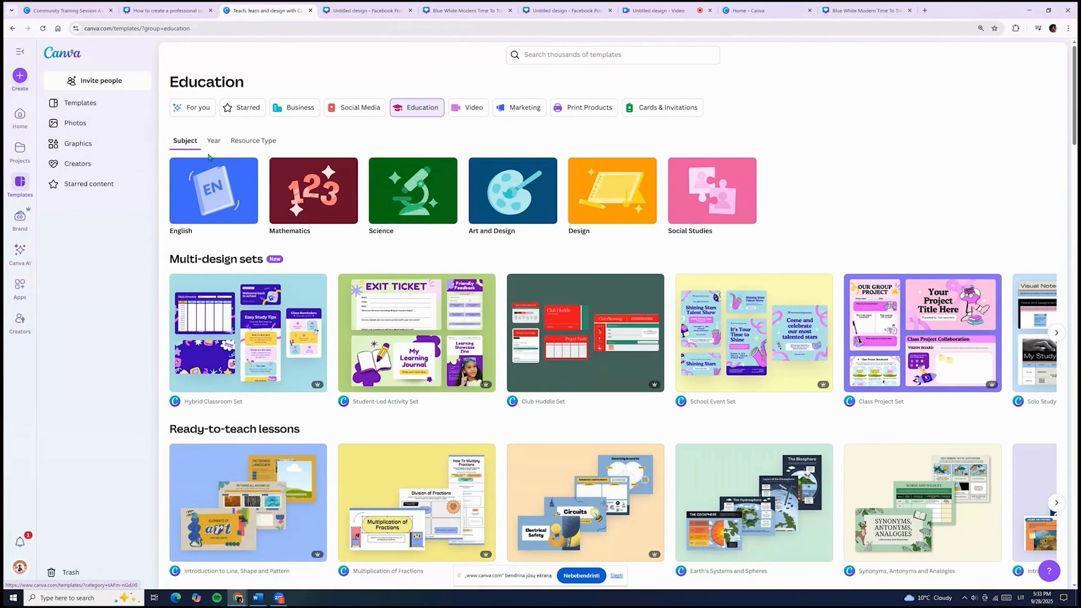
Browse Education templates by school year and resource type, then view Video and Marketing templates.
click(214, 143)
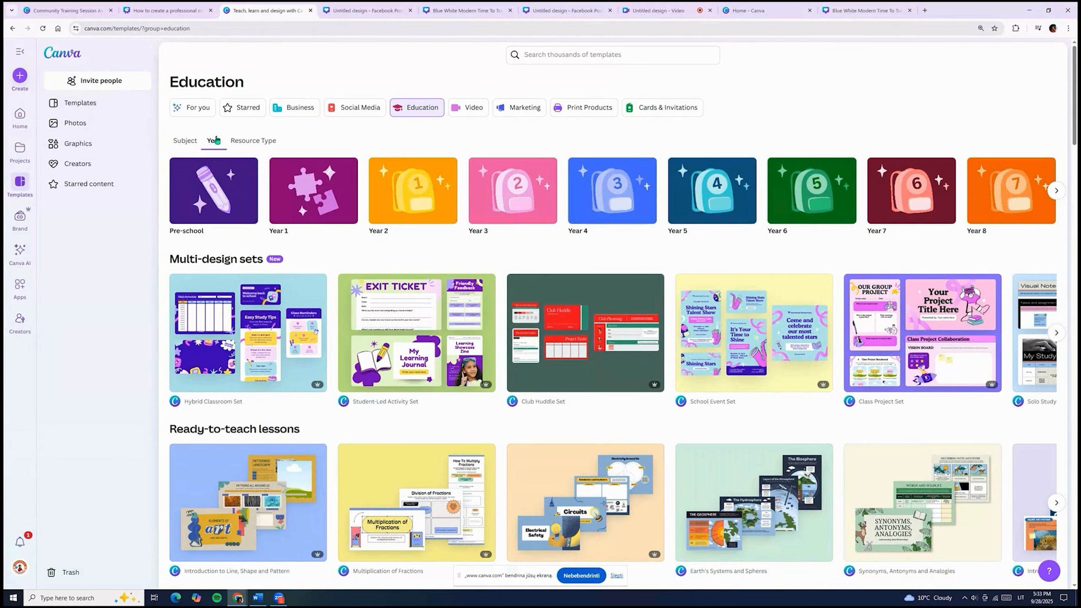
click(261, 140)
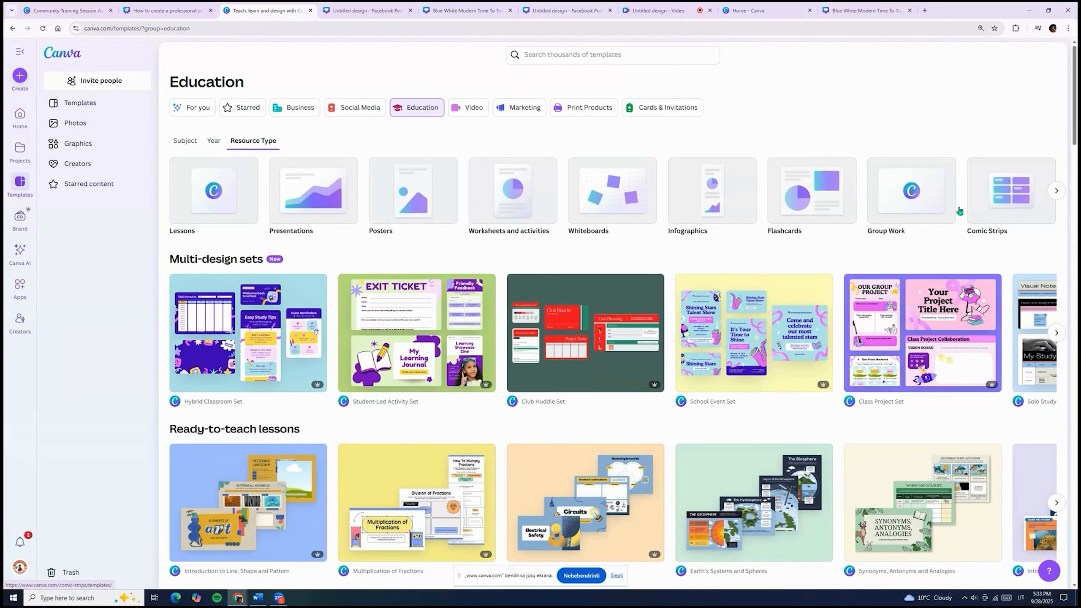
click(469, 107)
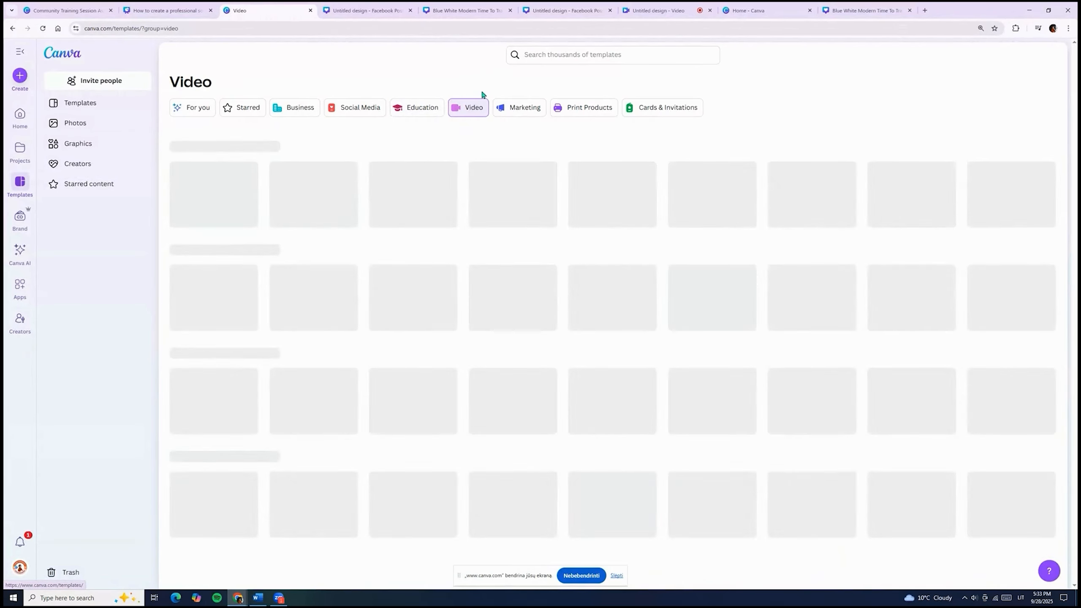
click(530, 111)
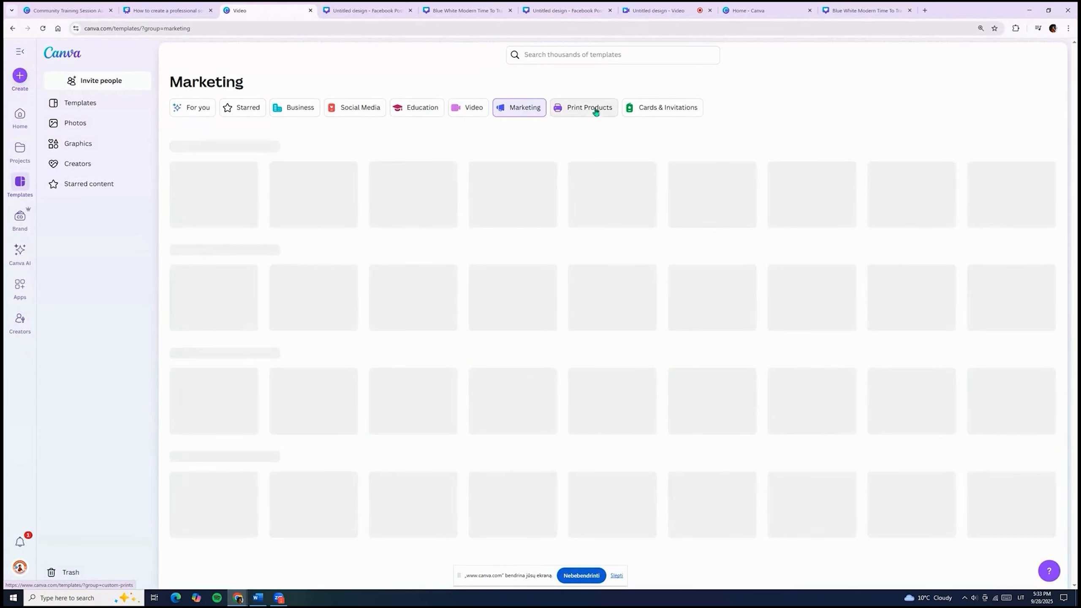
Look through Print Products and Cards & Invitations templates, ending on Social Media templates.
click(600, 112)
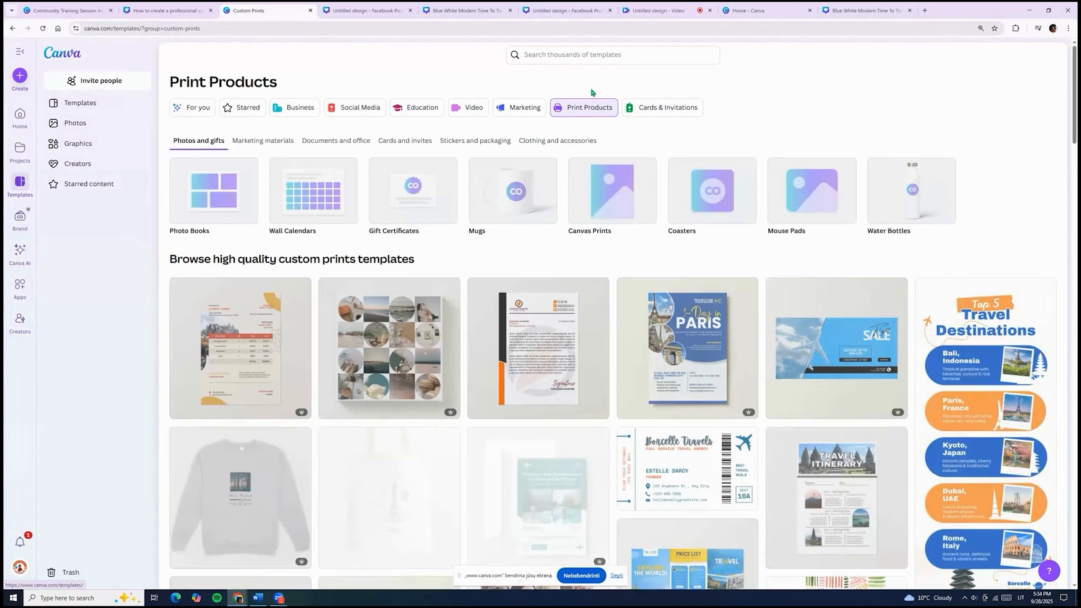
scroll(591, 246, down, 3)
scroll(590, 247, up, 3)
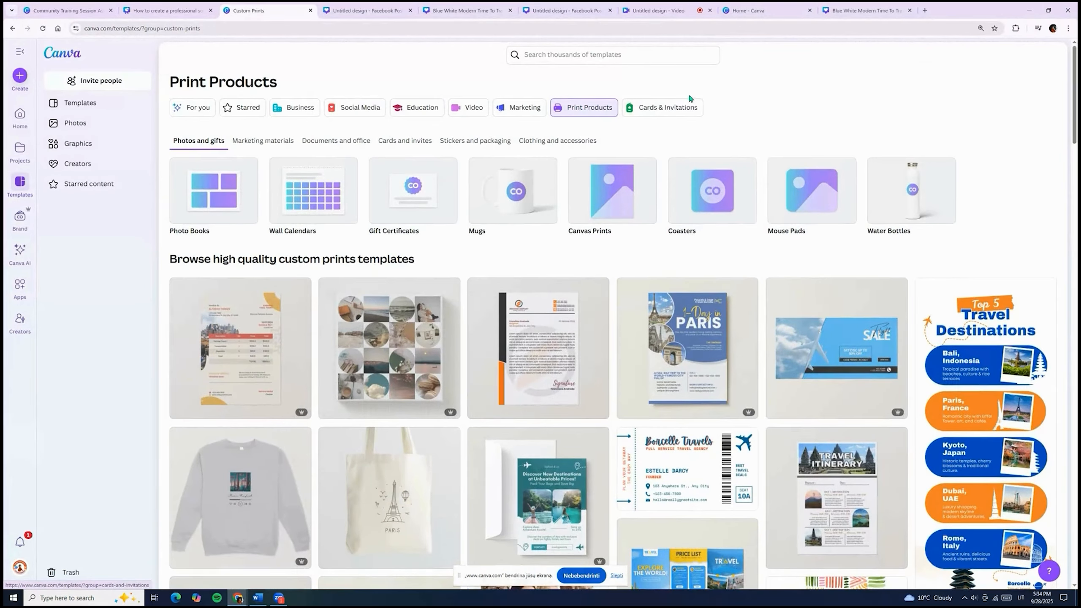
click(683, 110)
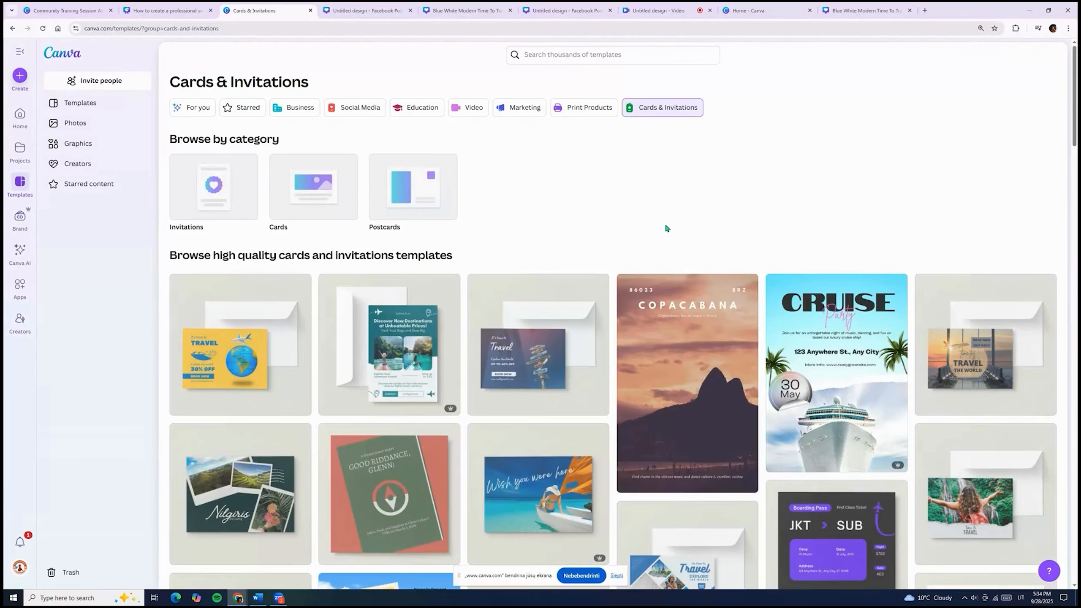
scroll(665, 223, down, 1)
scroll(667, 227, down, 3)
scroll(510, 170, up, 5)
click(358, 106)
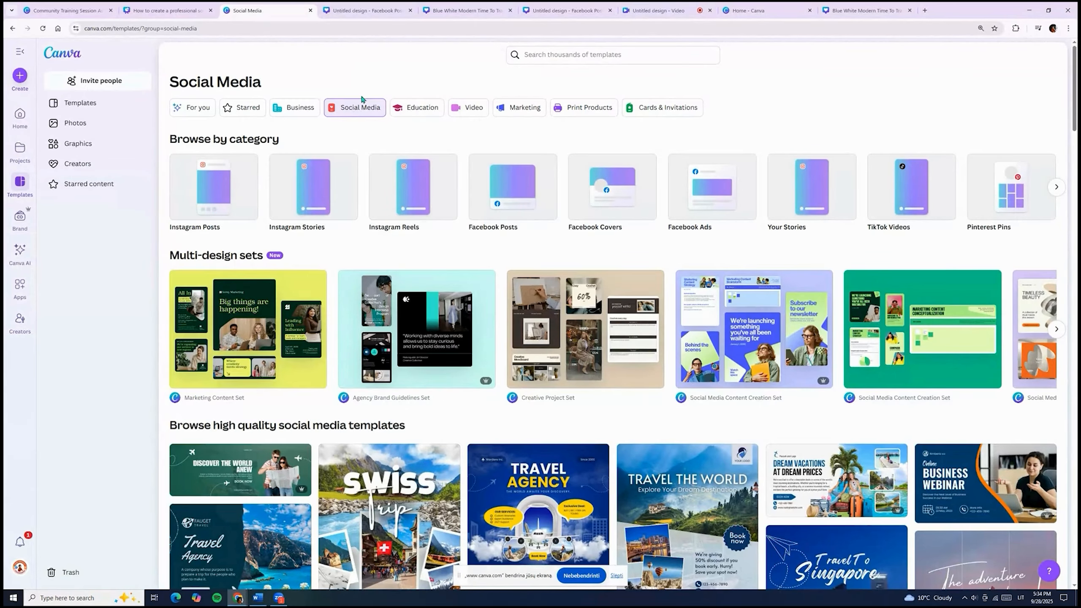
Open the Facebook Posts template collection and skim its templates.
click(525, 206)
scroll(525, 207, down, 13)
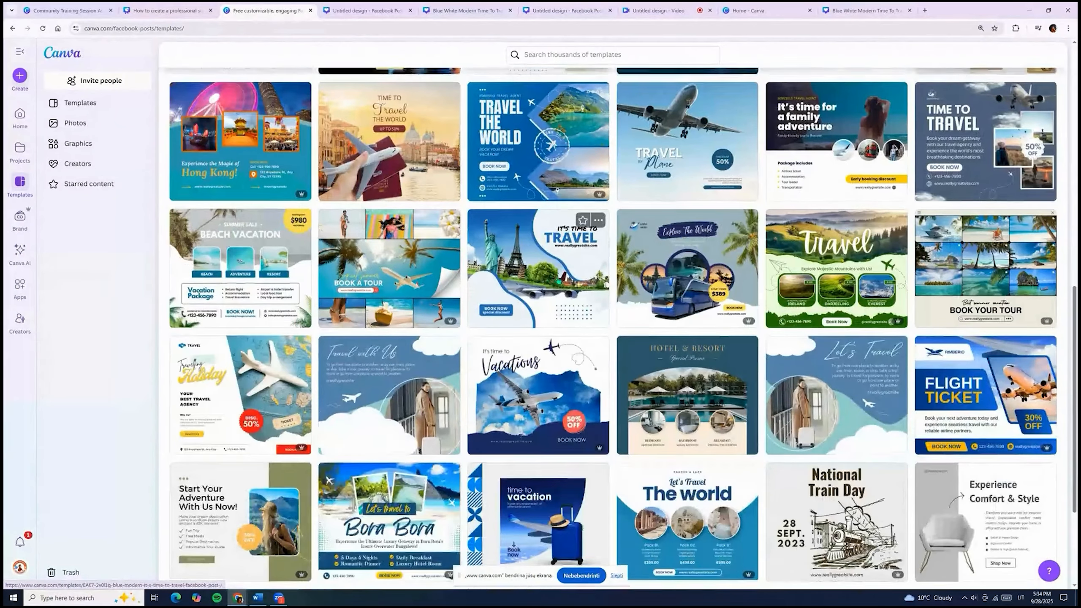
scroll(551, 279, up, 15)
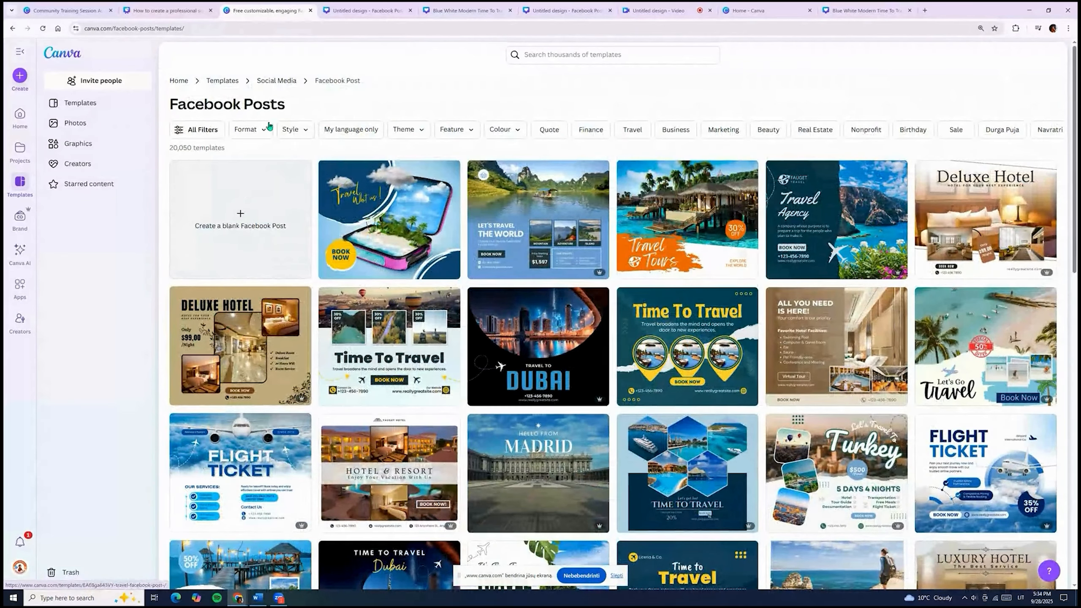
Review the Style, Theme, Feature and Colour filter options without applying any.
click(300, 132)
click(427, 130)
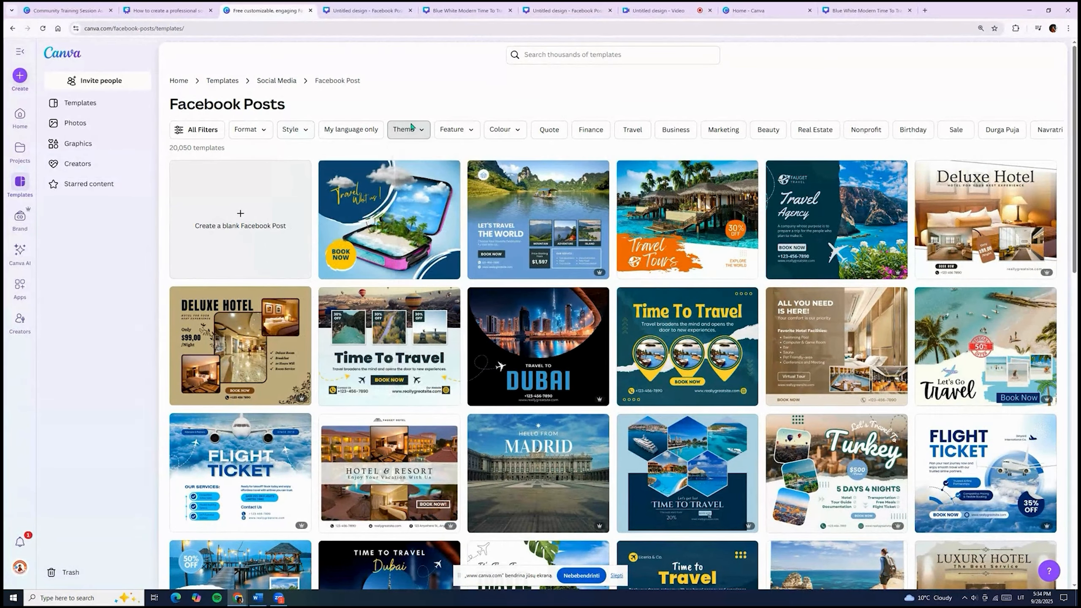
click(460, 130)
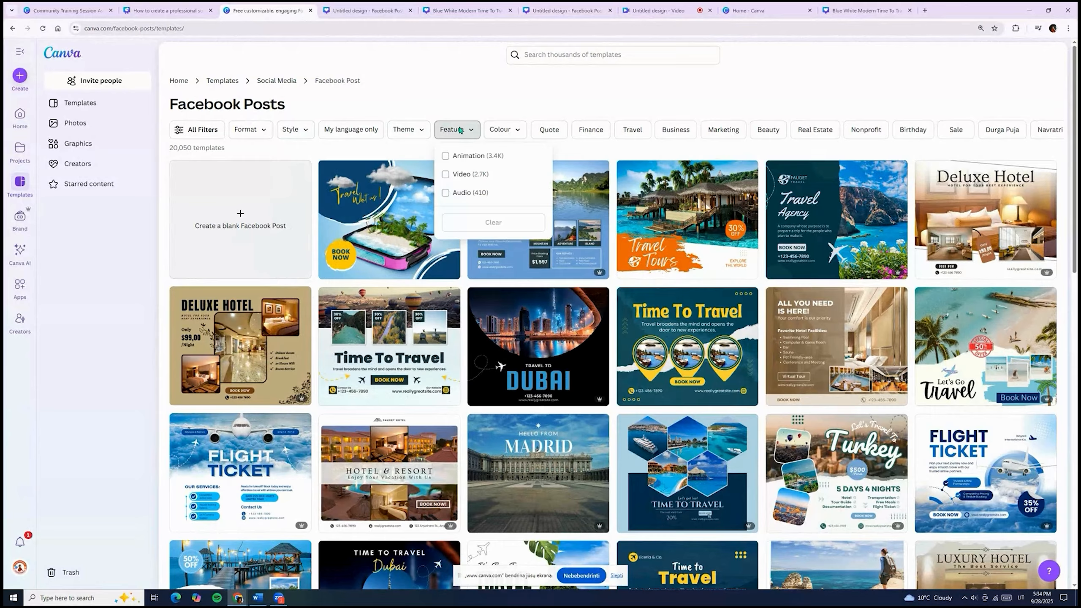
click(496, 129)
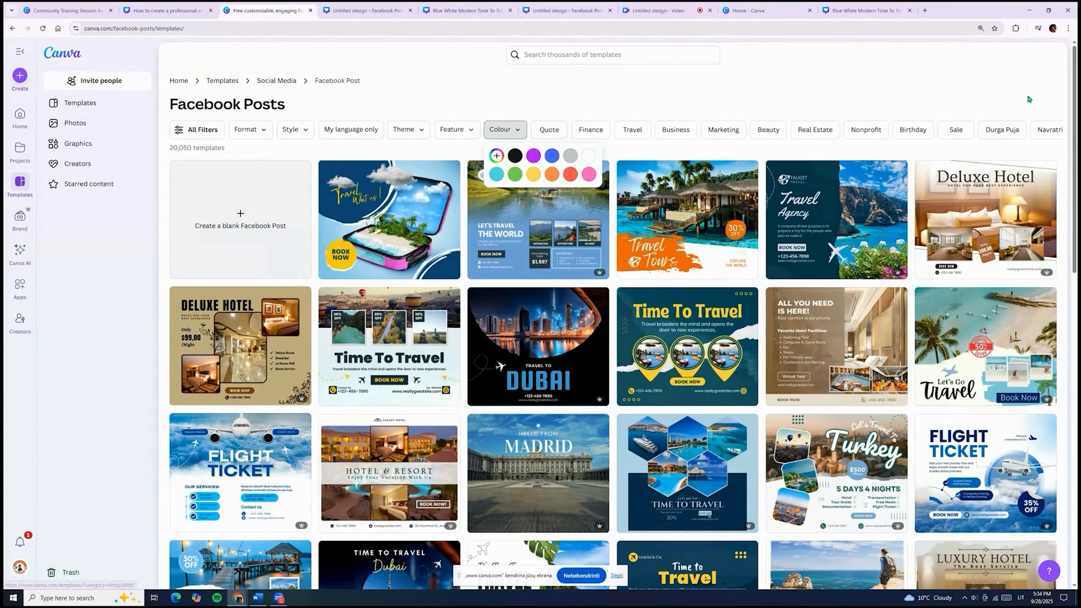
click(580, 105)
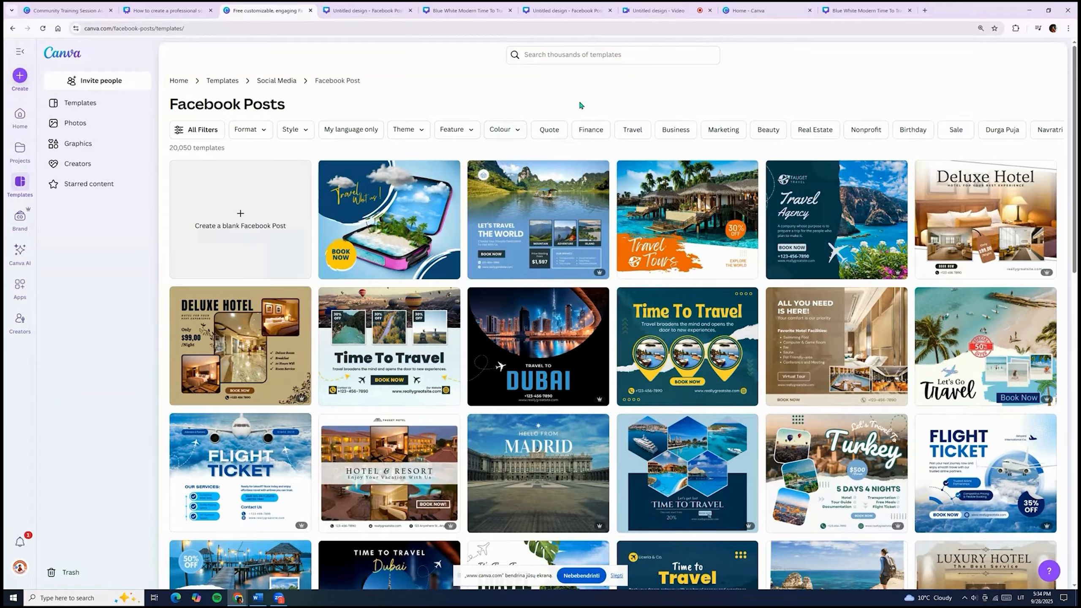
Search 'travel', limit results to Facebook Post (Landscape), and scroll the 4,597 designs.
click(558, 55)
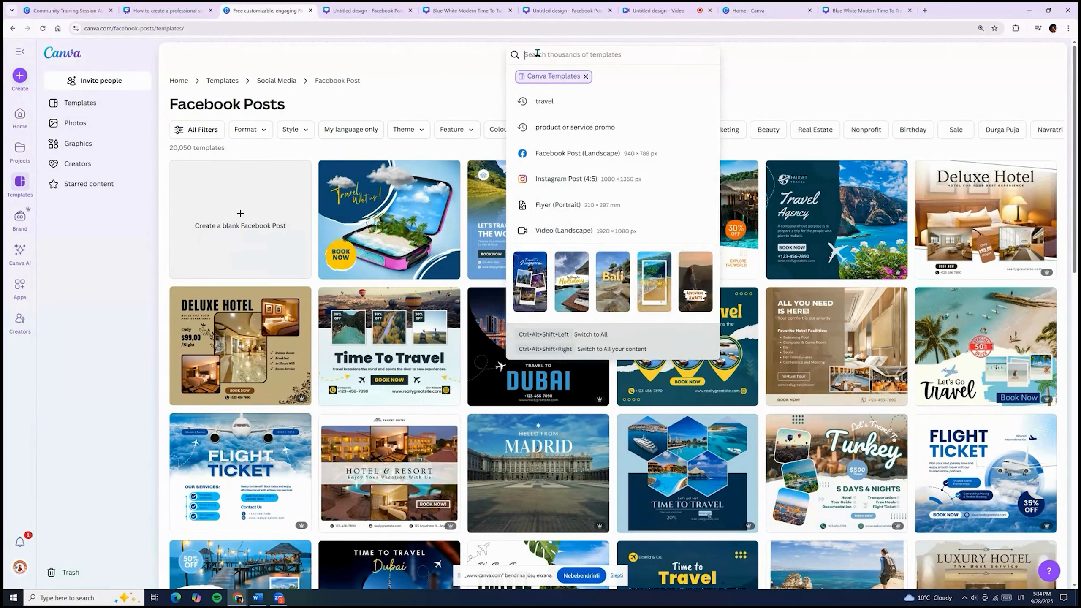
text(travel)
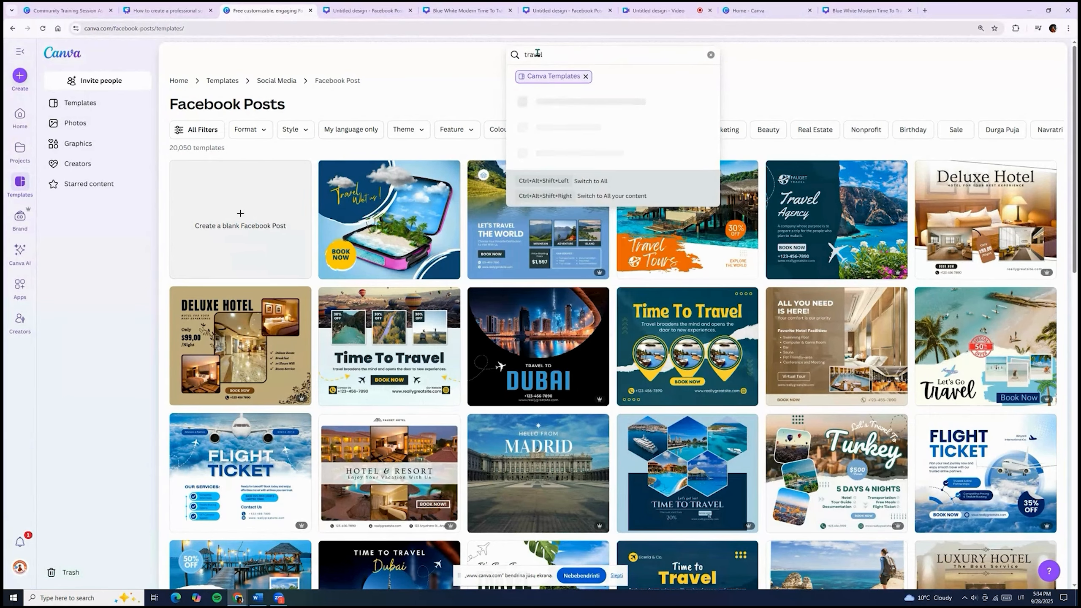
click(564, 101)
click(340, 77)
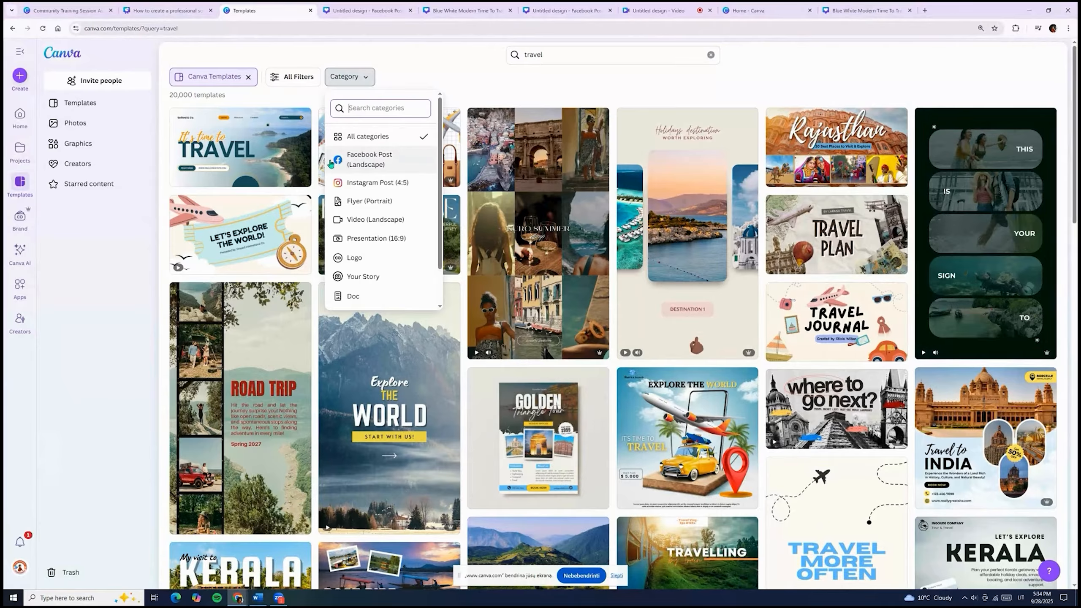
click(363, 164)
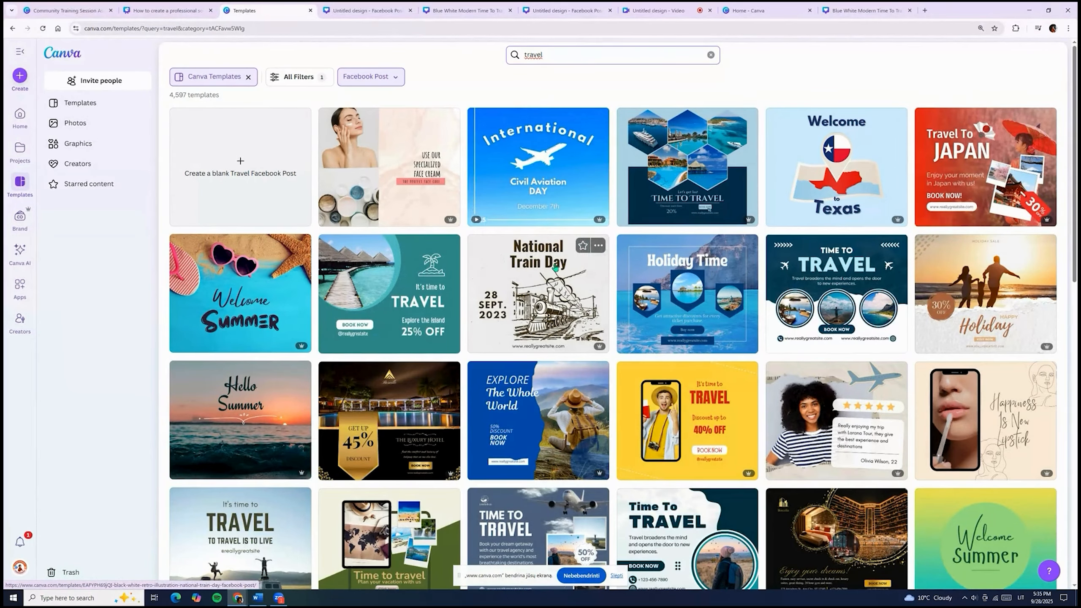
scroll(553, 268, down, 5)
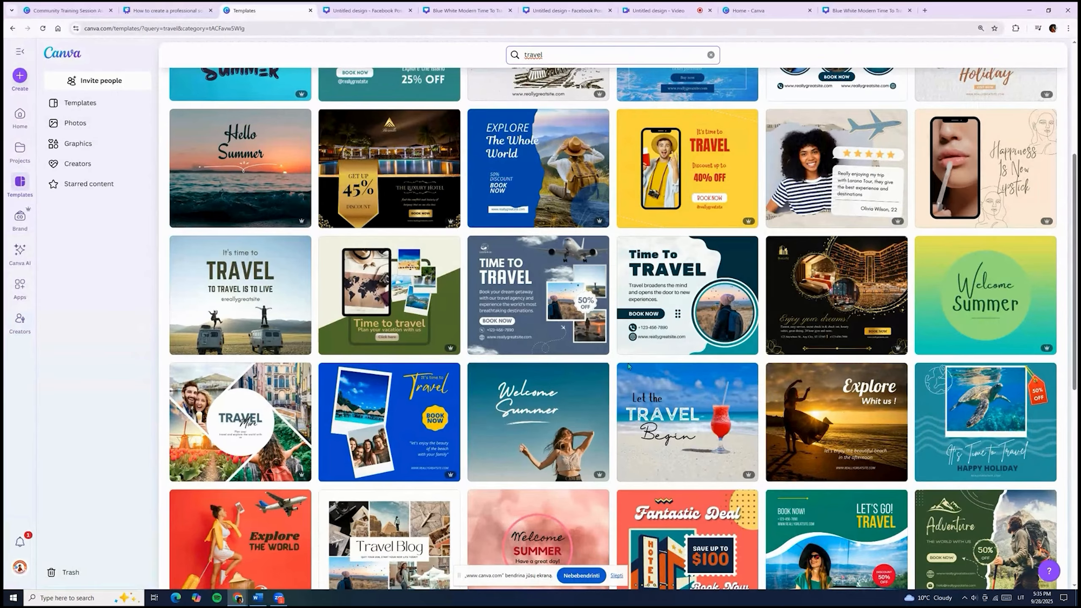
scroll(685, 399, down, 7)
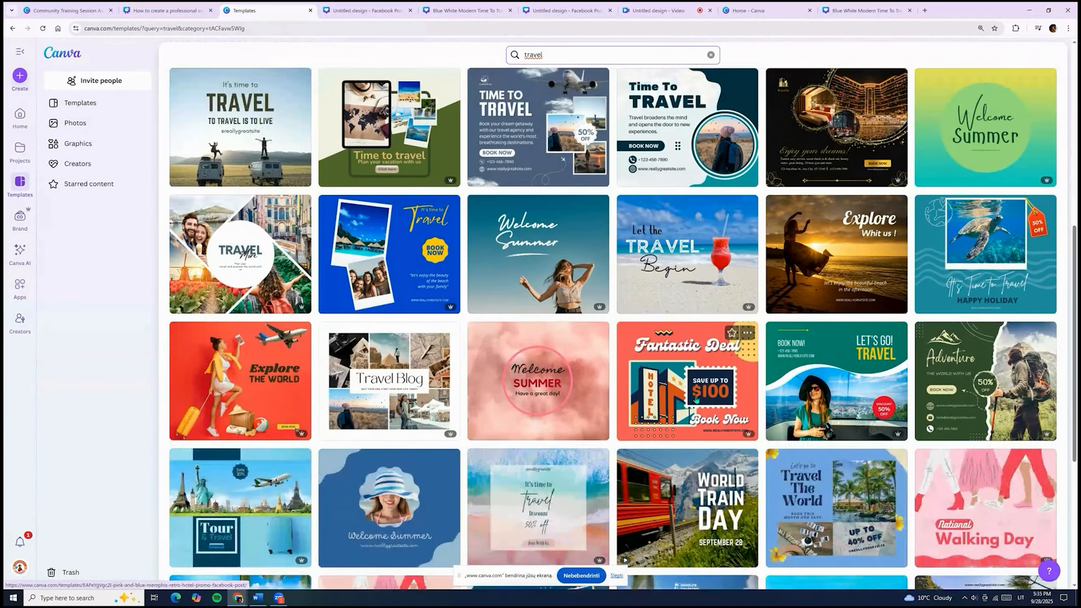
scroll(696, 400, down, 7)
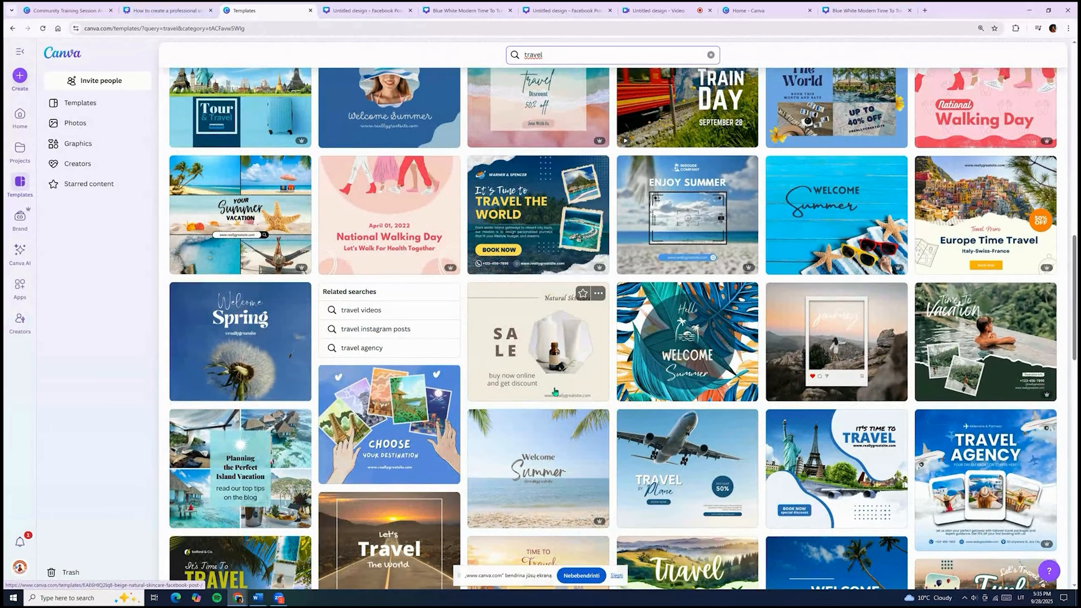
scroll(559, 374, down, 4)
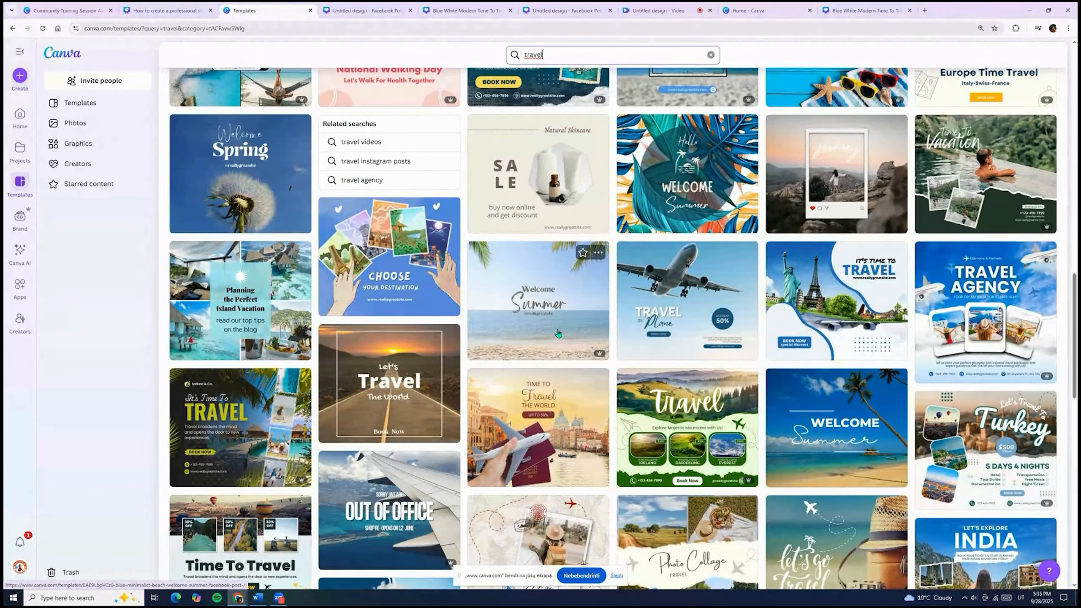
scroll(558, 333, down, 8)
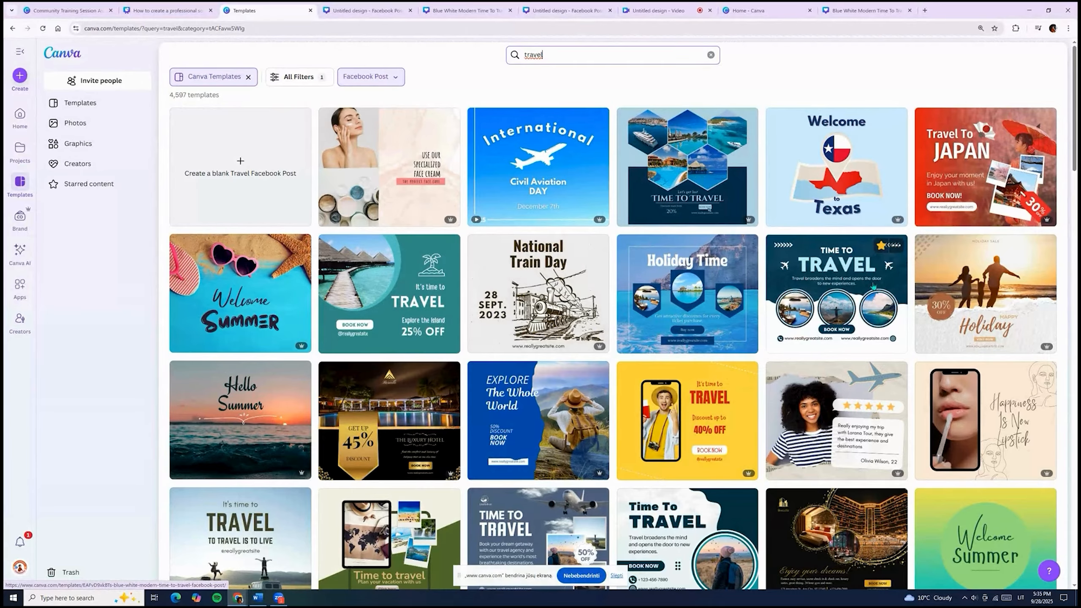
Open the Blue White Modern Time To Travel template and choose to customise it.
click(870, 267)
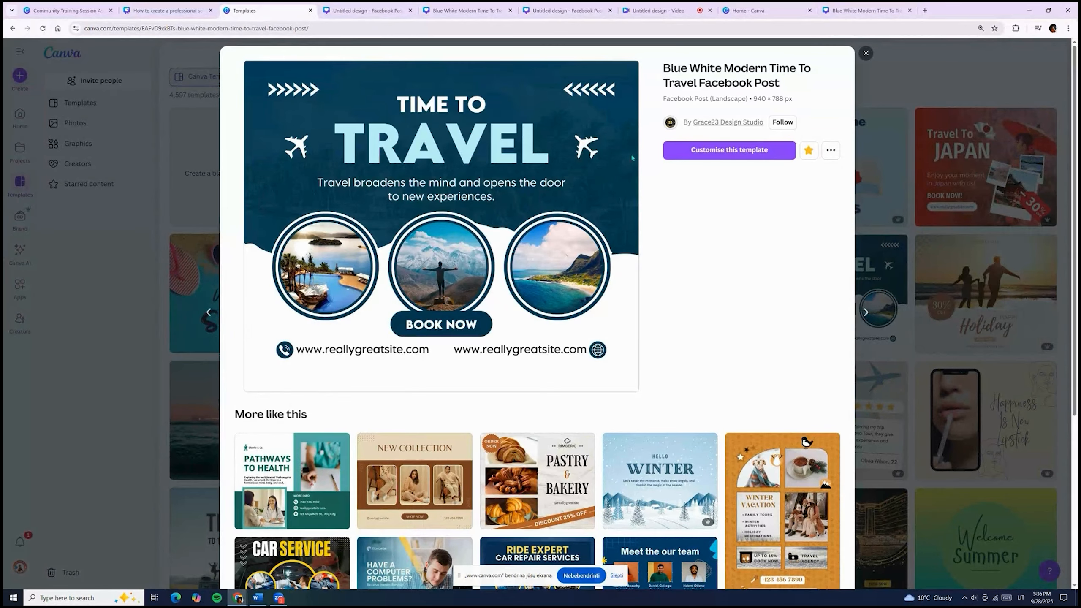
click(737, 152)
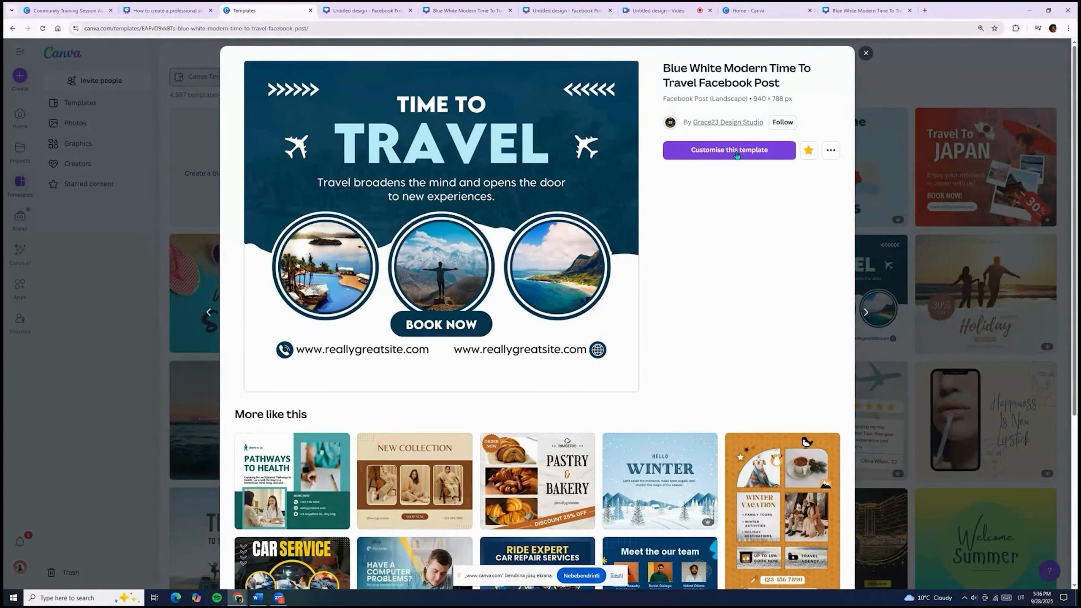
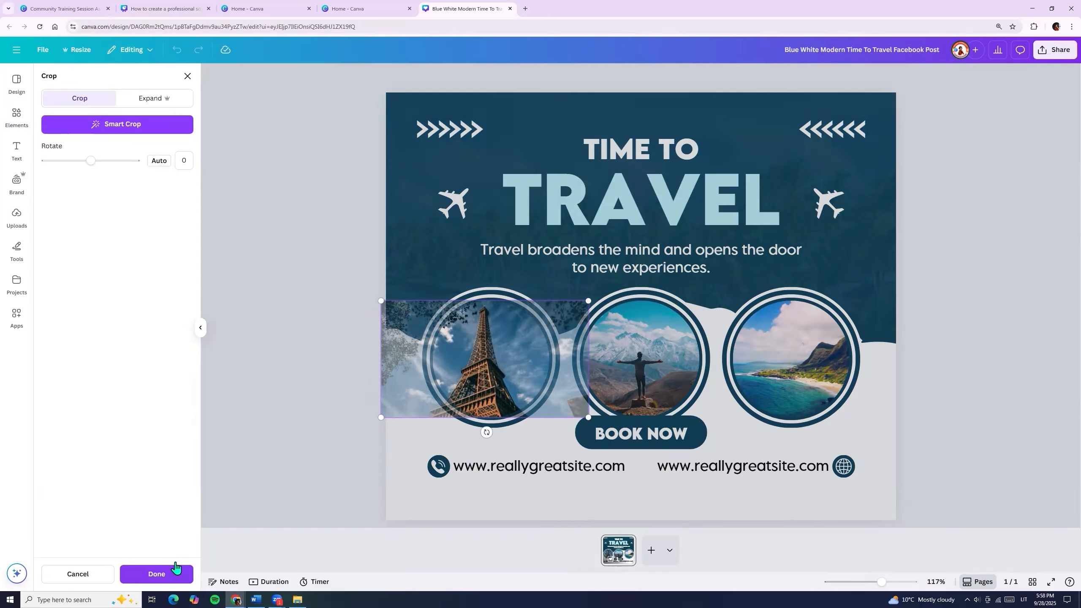
Finish the Eiffel crop and fill the circles with Louvre pyramid, galleria and upward Eiffel photos.
click(157, 574)
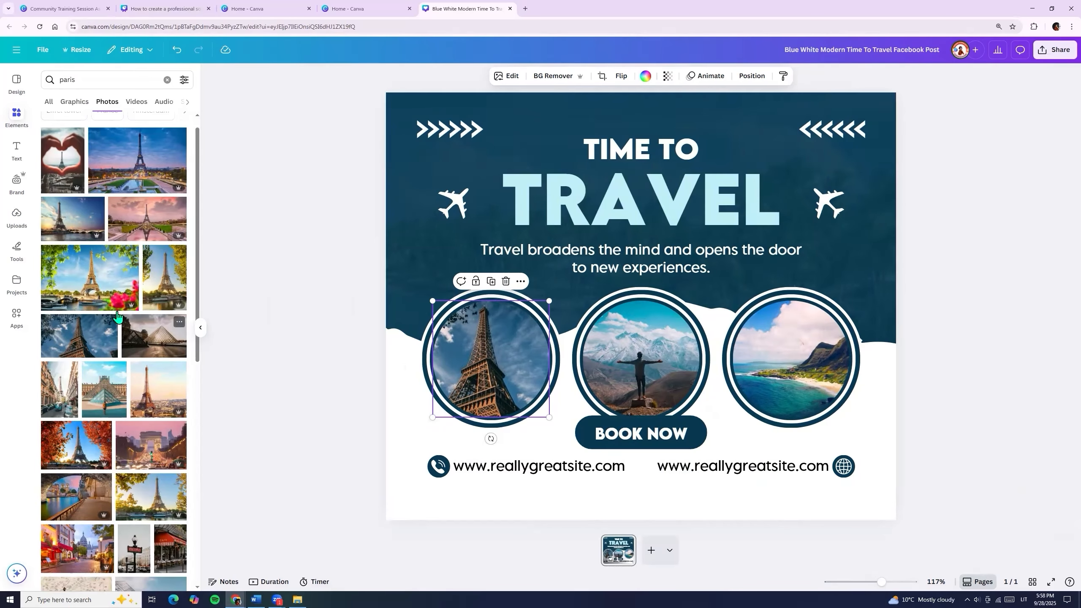
scroll(138, 388, down, 1)
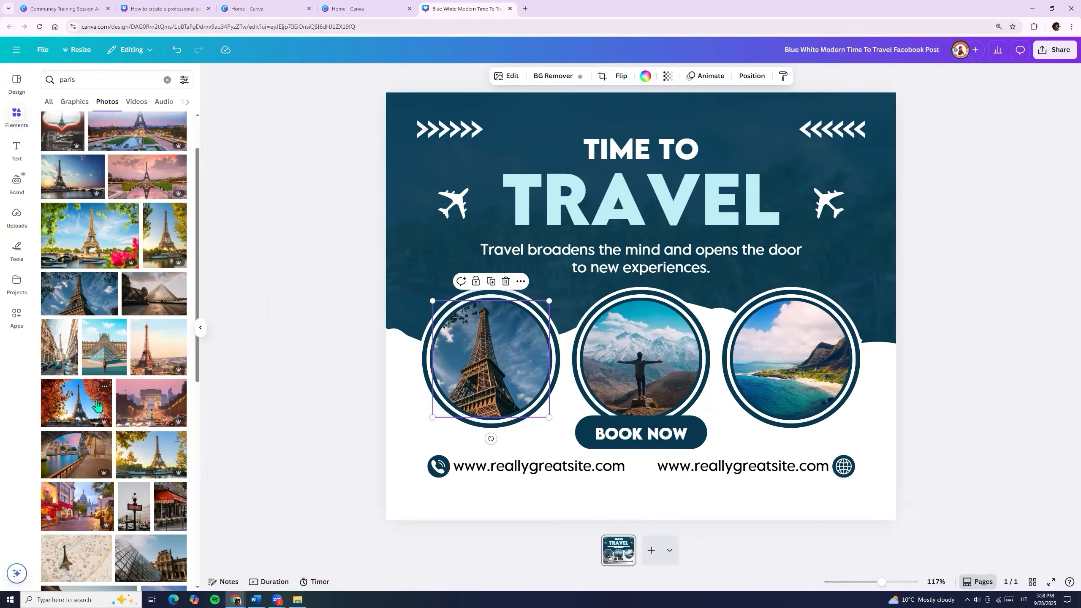
scroll(66, 507, down, 5)
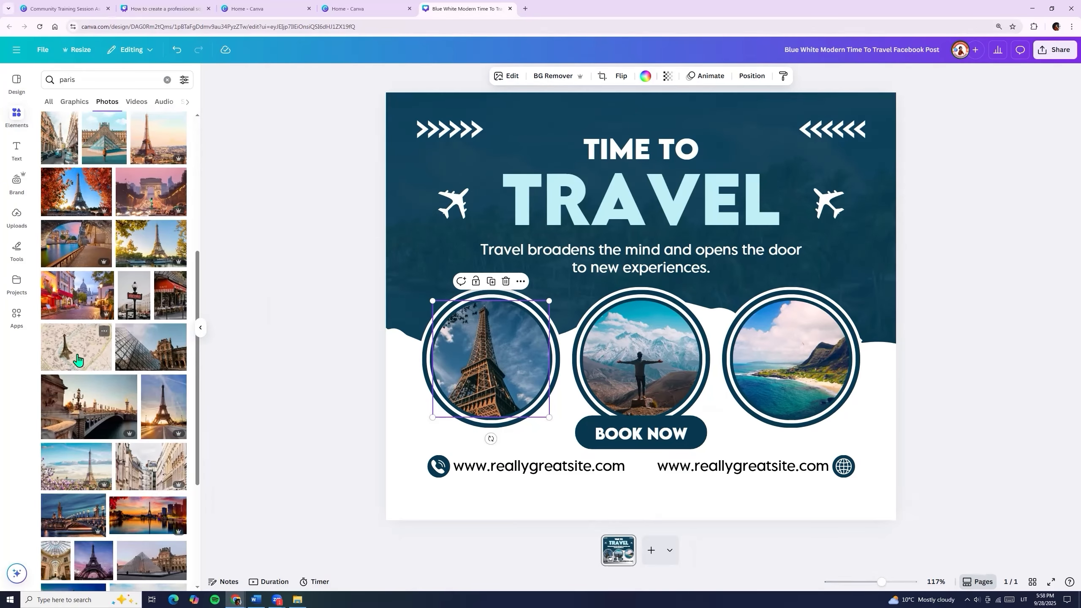
drag(178, 352, 624, 358)
scroll(75, 424, down, 4)
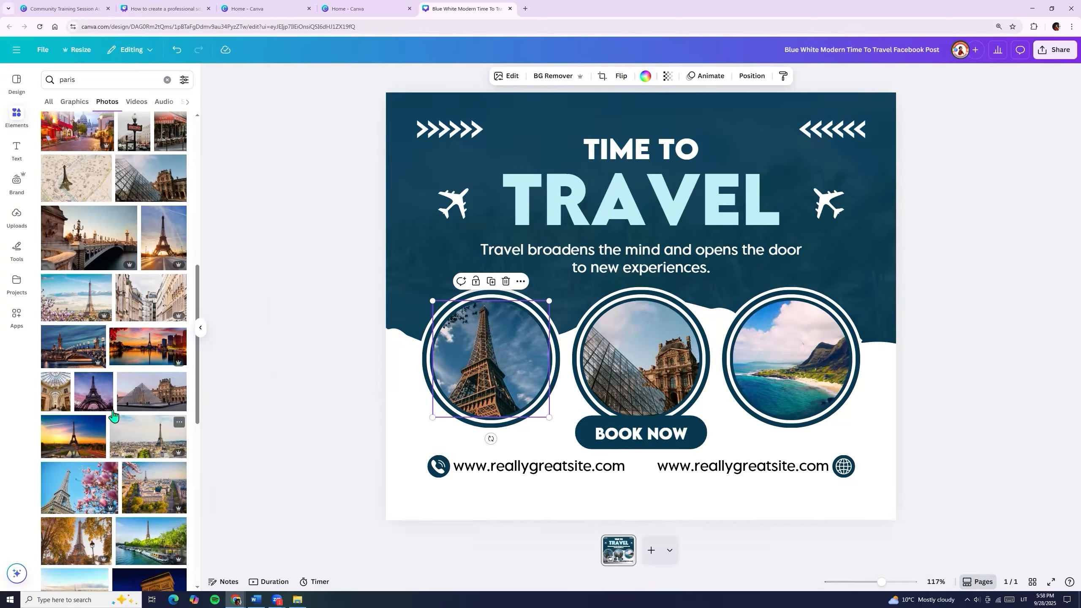
drag(57, 400, 795, 342)
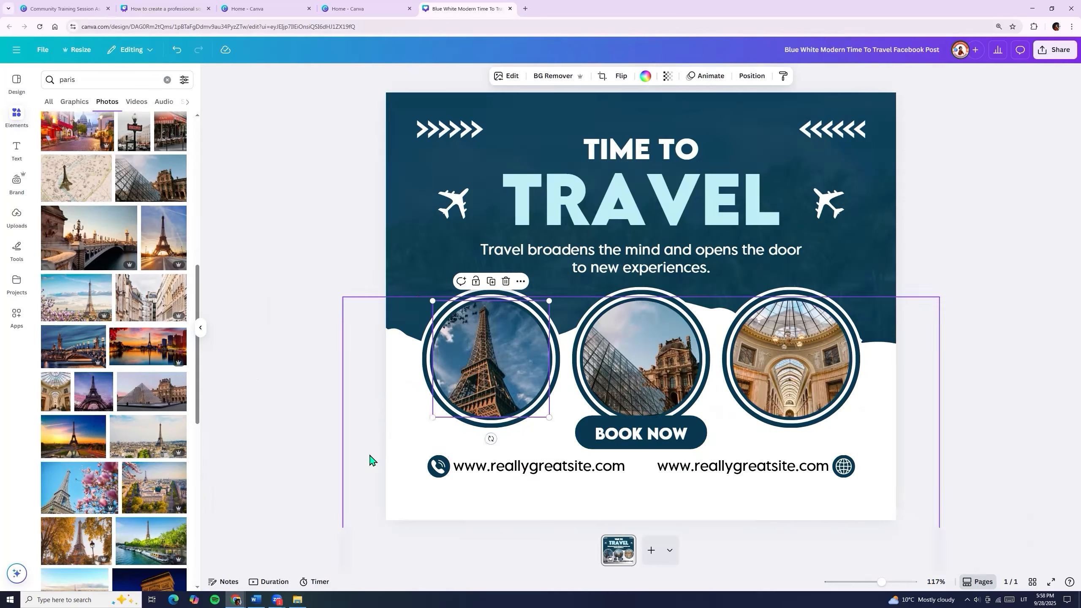
scroll(153, 447, down, 10)
drag(164, 468, 475, 365)
drag(294, 386, 204, 415)
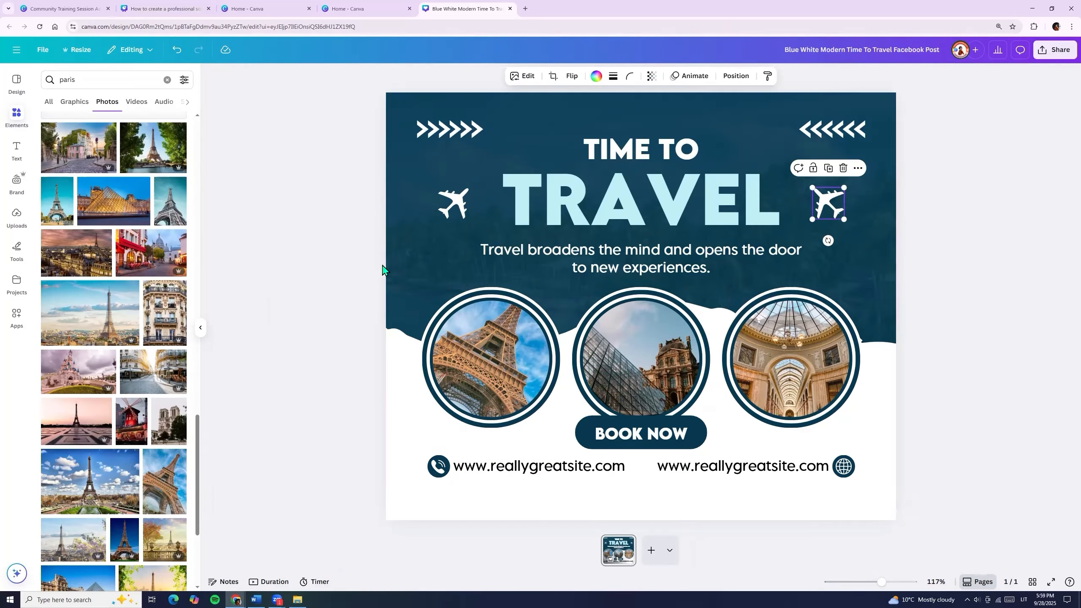
Search Elements for 'plane' and browse the Graphics results.
click(427, 213)
click(461, 205)
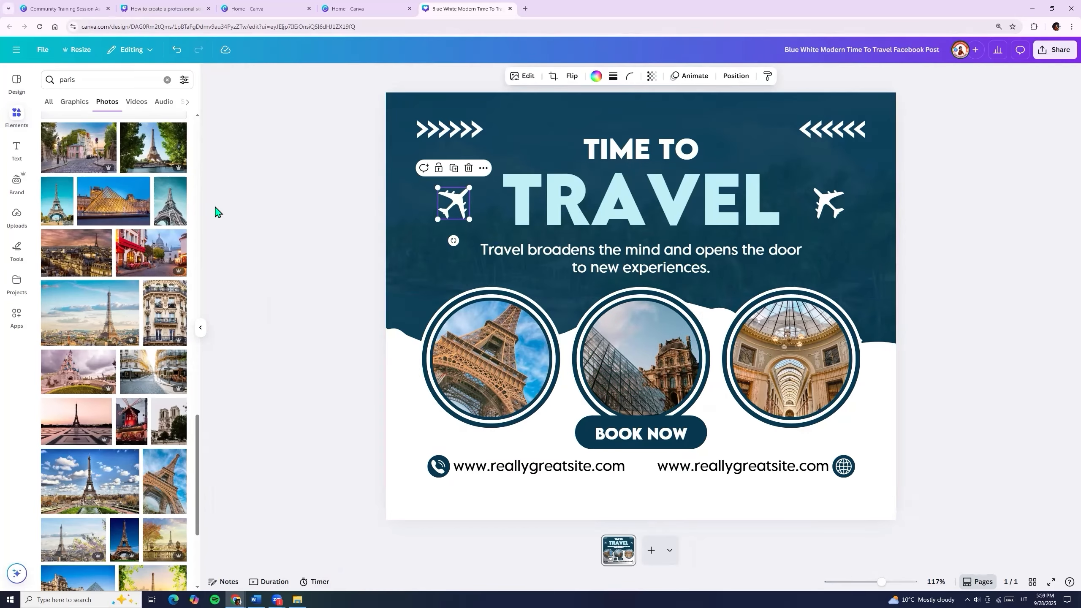
click(14, 120)
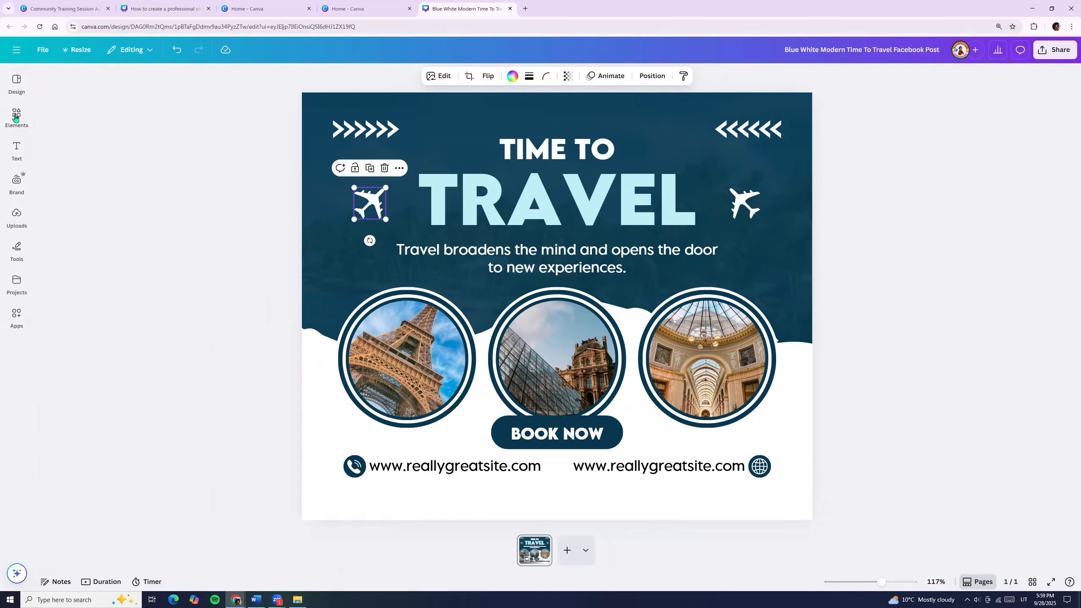
click(14, 118)
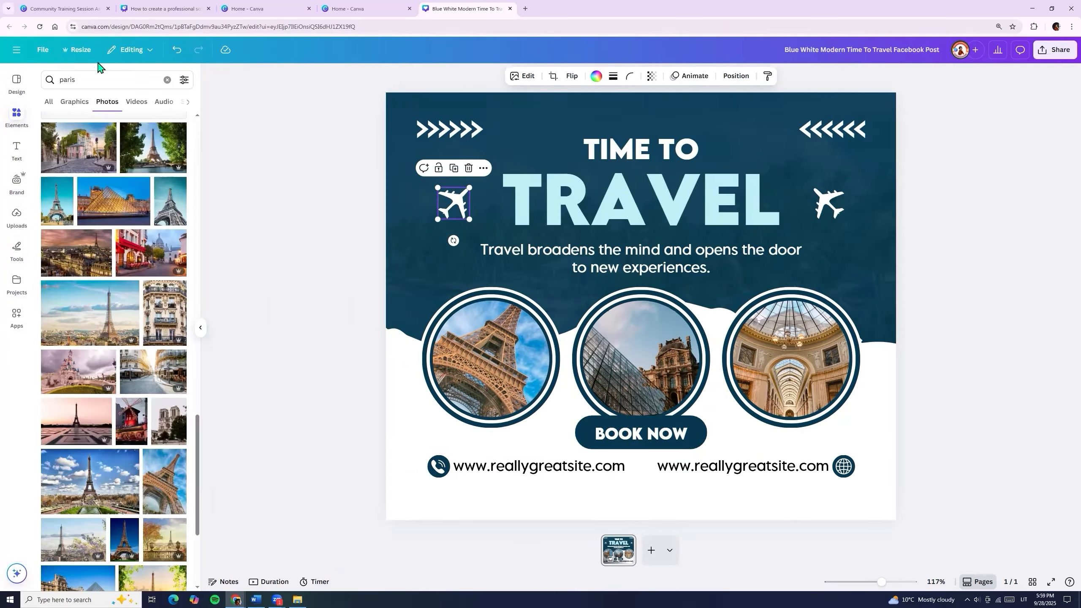
click(41, 87)
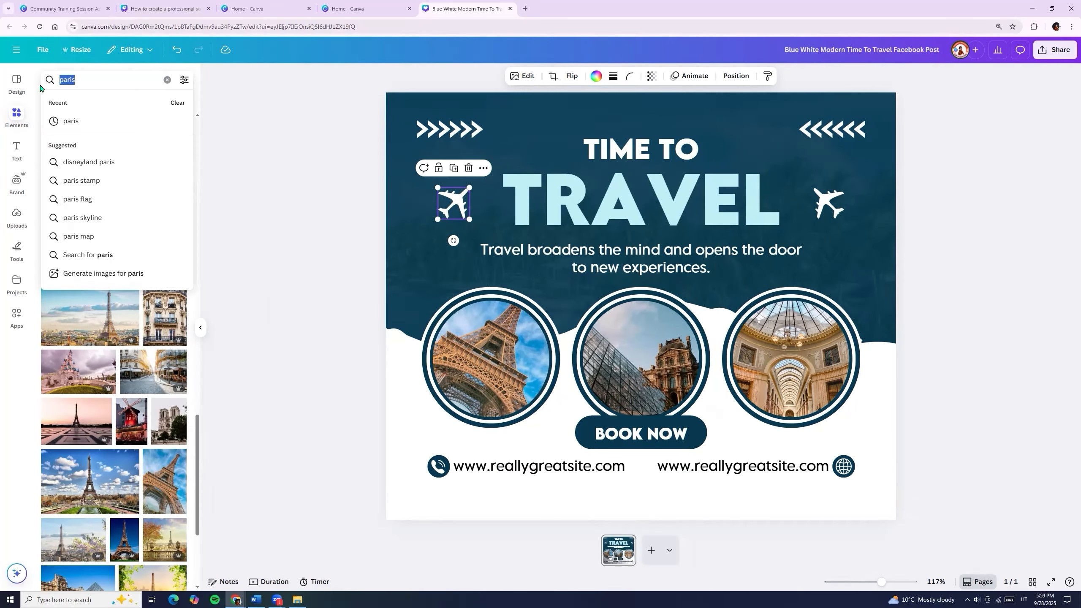
text(plane)
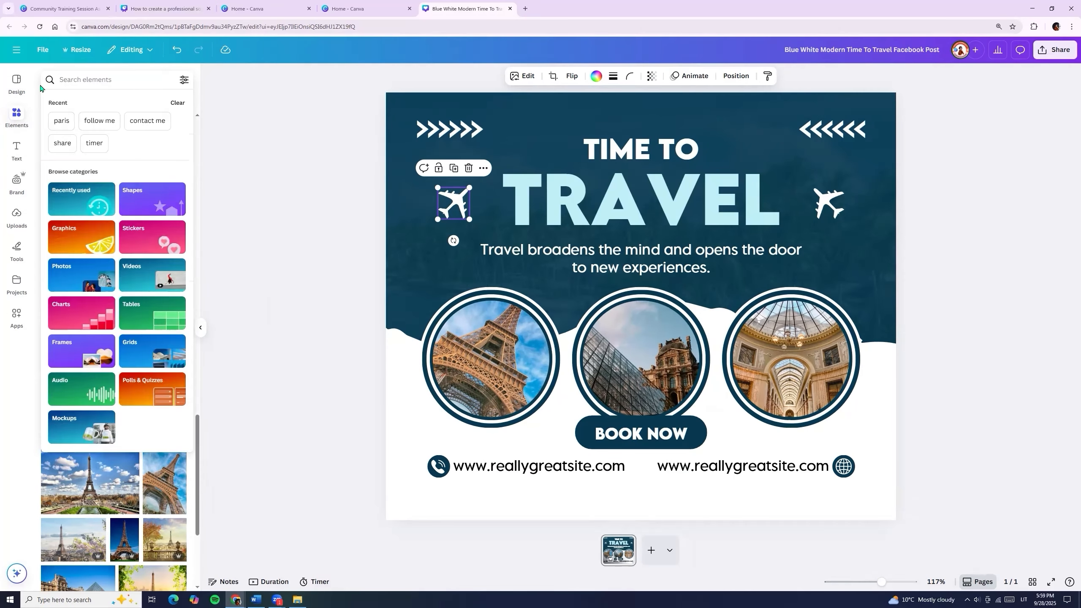
key(Return)
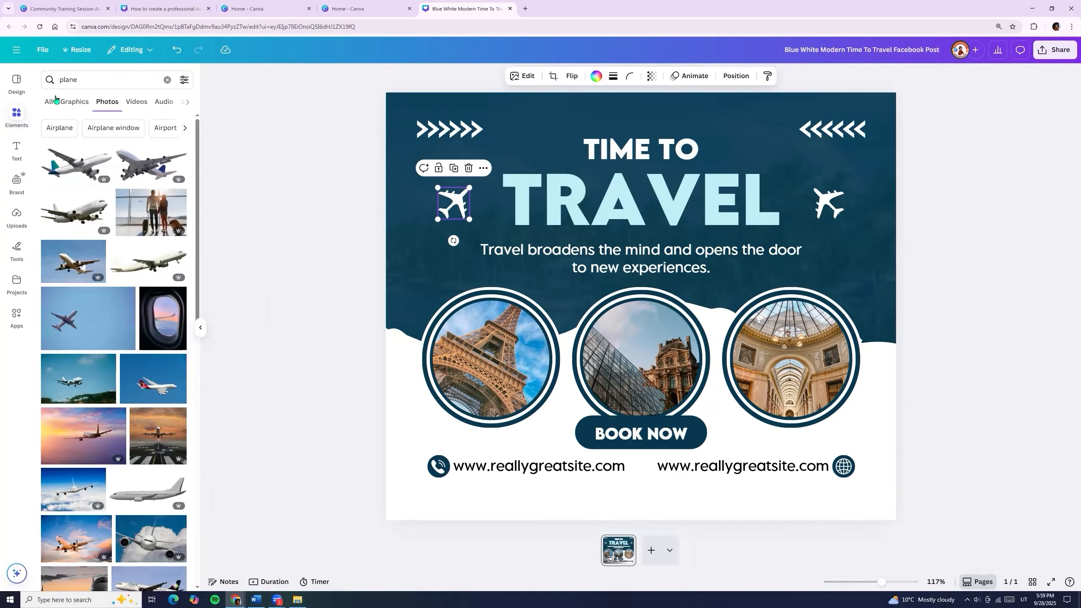
click(73, 103)
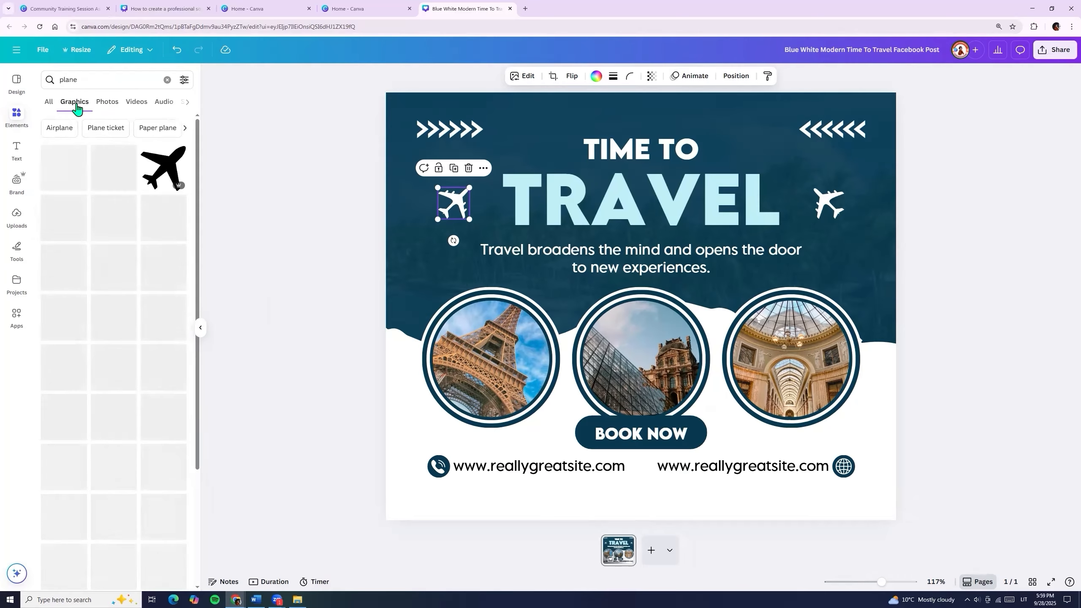
scroll(182, 326, down, 4)
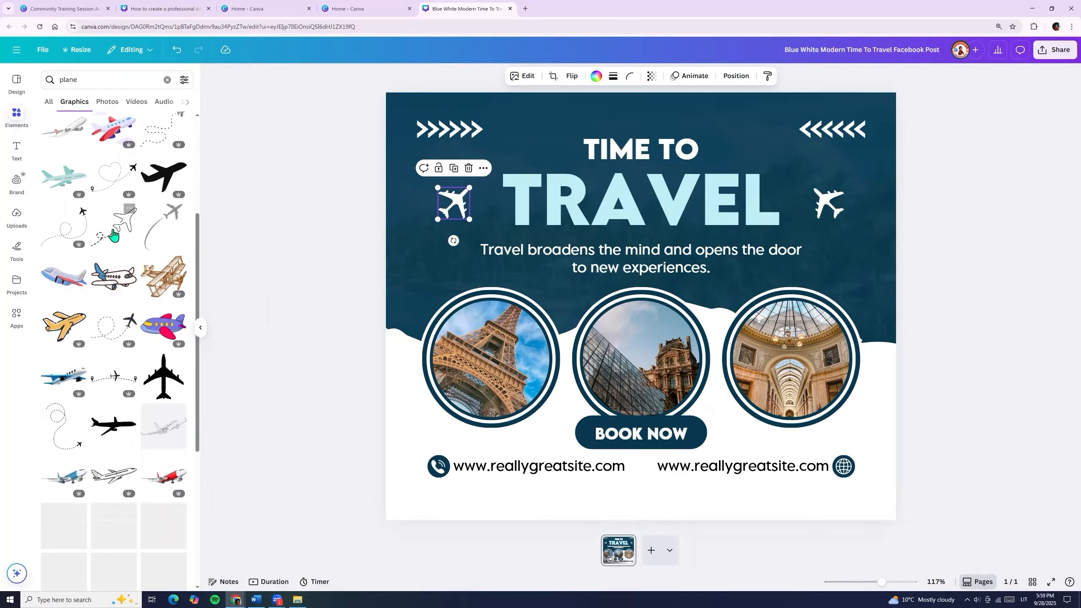
Add a dashed-loop plane graphic, shrink it, make it white, reposition it, then delete it.
click(114, 230)
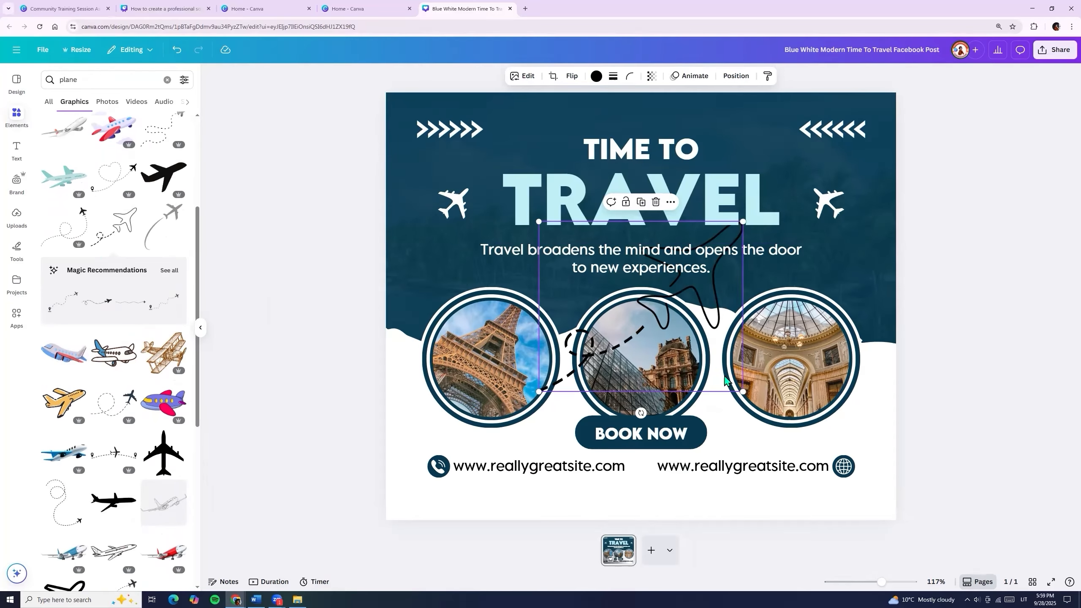
drag(743, 394, 586, 269)
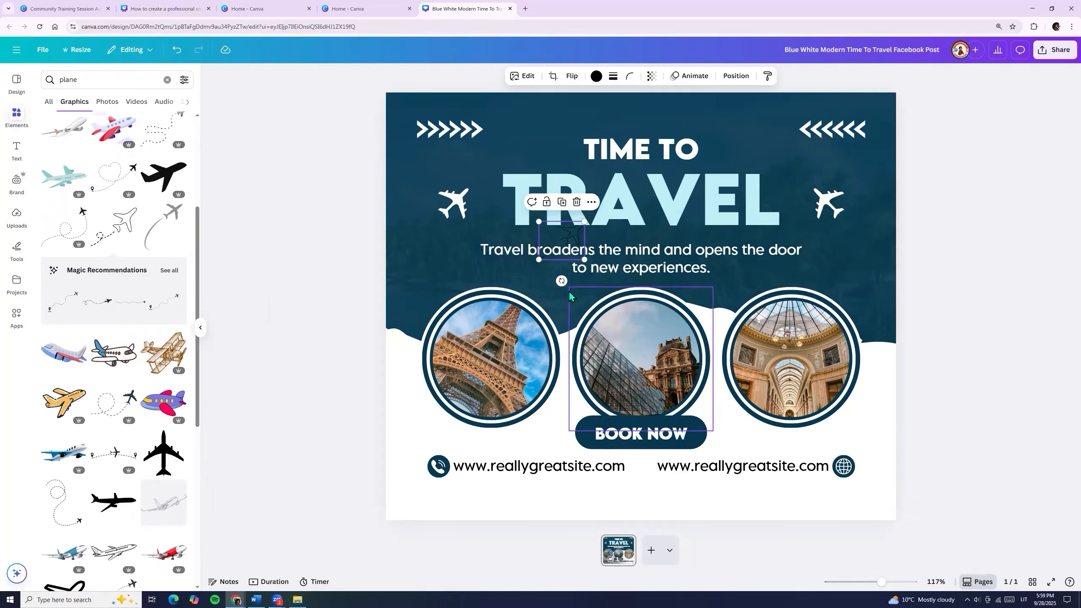
drag(558, 234, 536, 132)
click(594, 77)
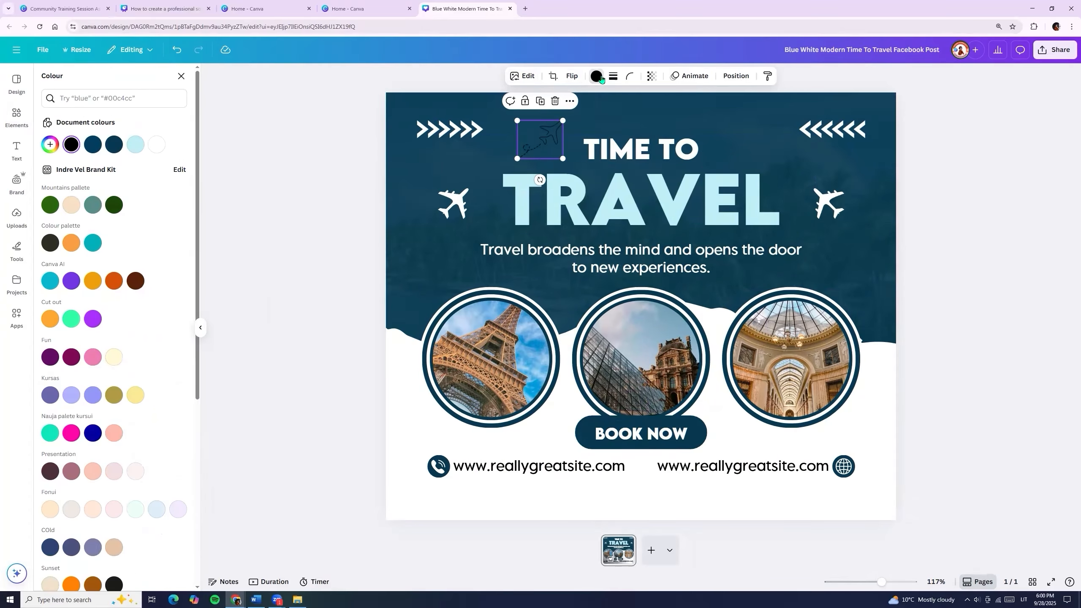
click(155, 145)
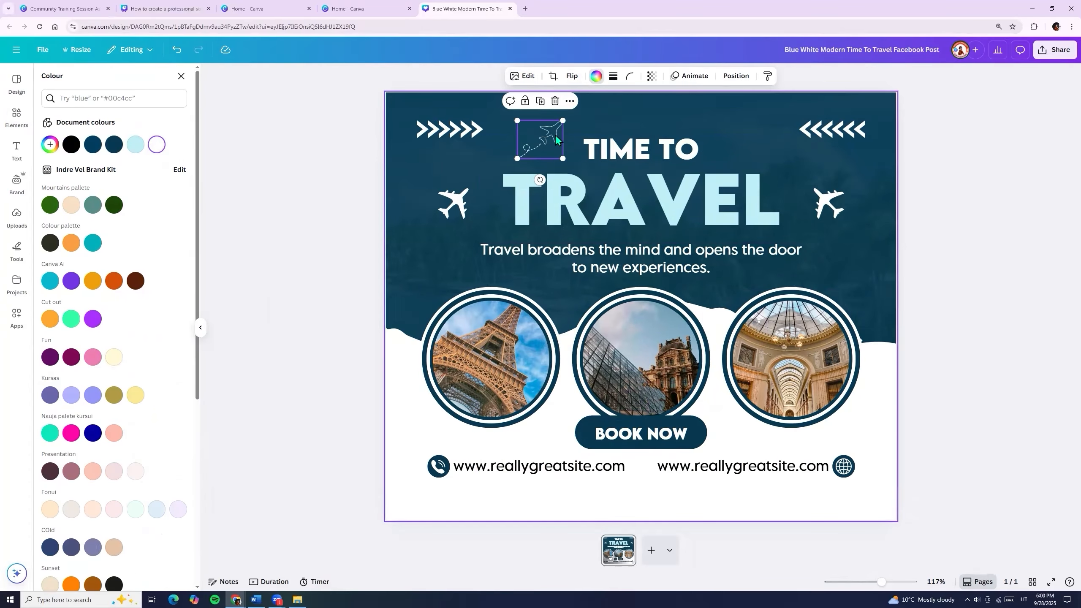
click(528, 143)
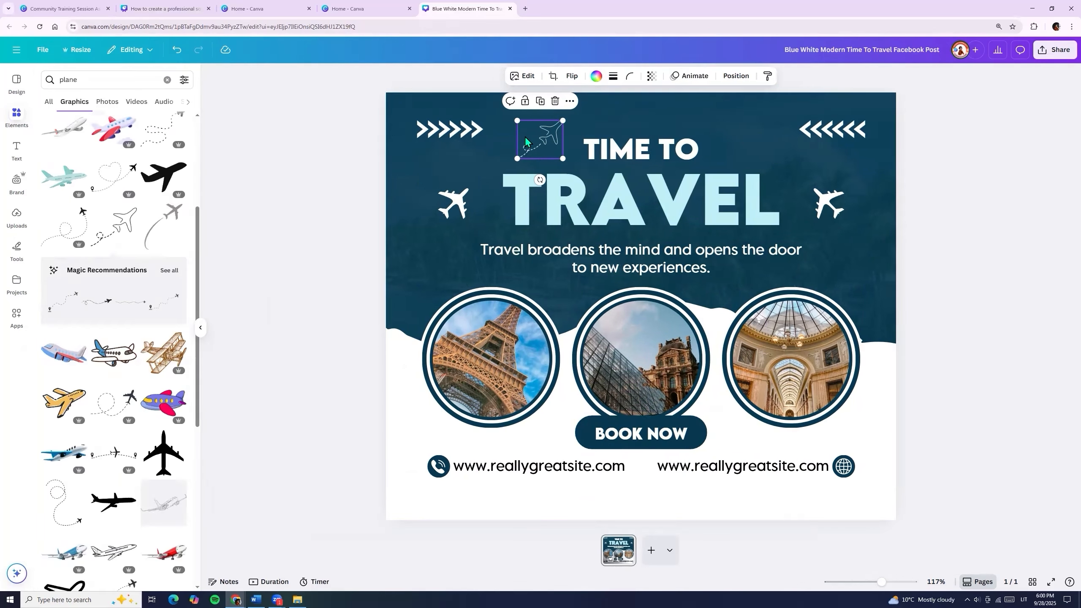
drag(486, 149, 421, 178)
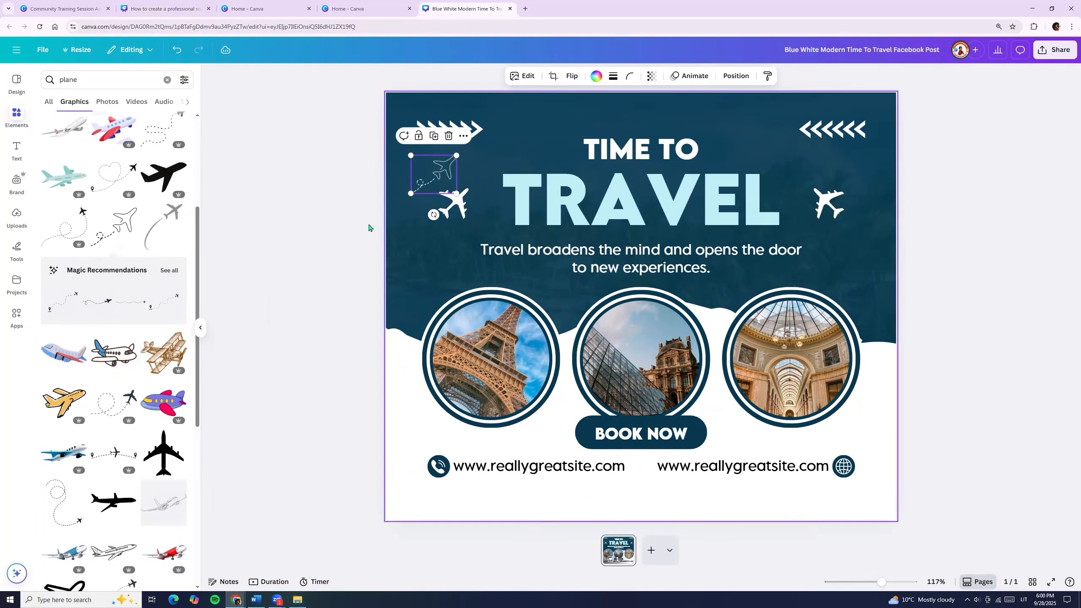
key(Delete)
drag(98, 81, 43, 85)
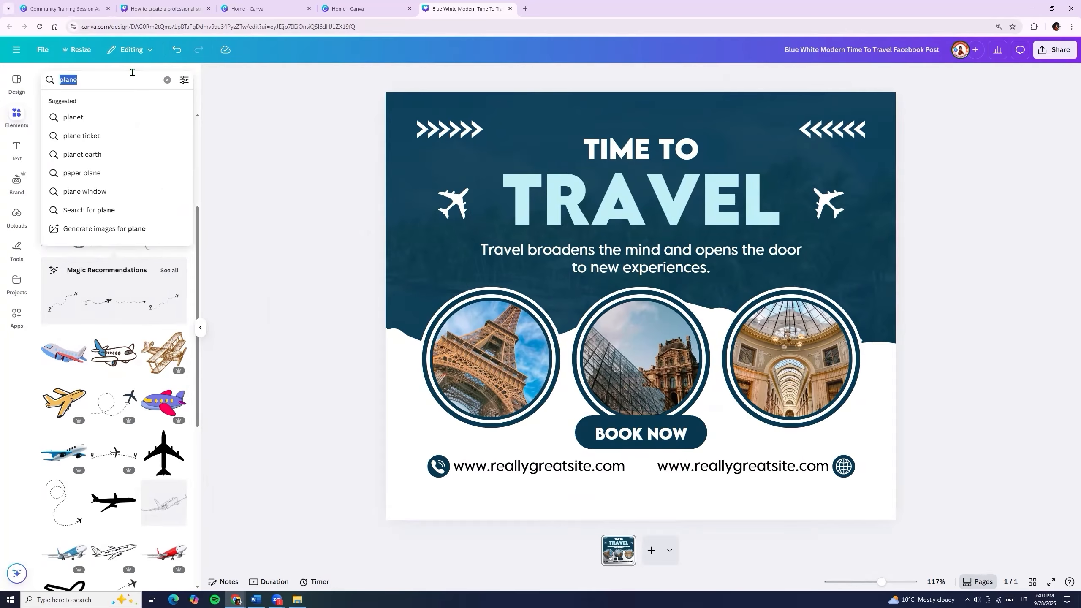
Search Elements for 'phone', then 'arrow', browse the arrow graphics and select the left airplane.
text(fa)
key(BackSpace)
key(BackSpace)
text(phone)
key(Return)
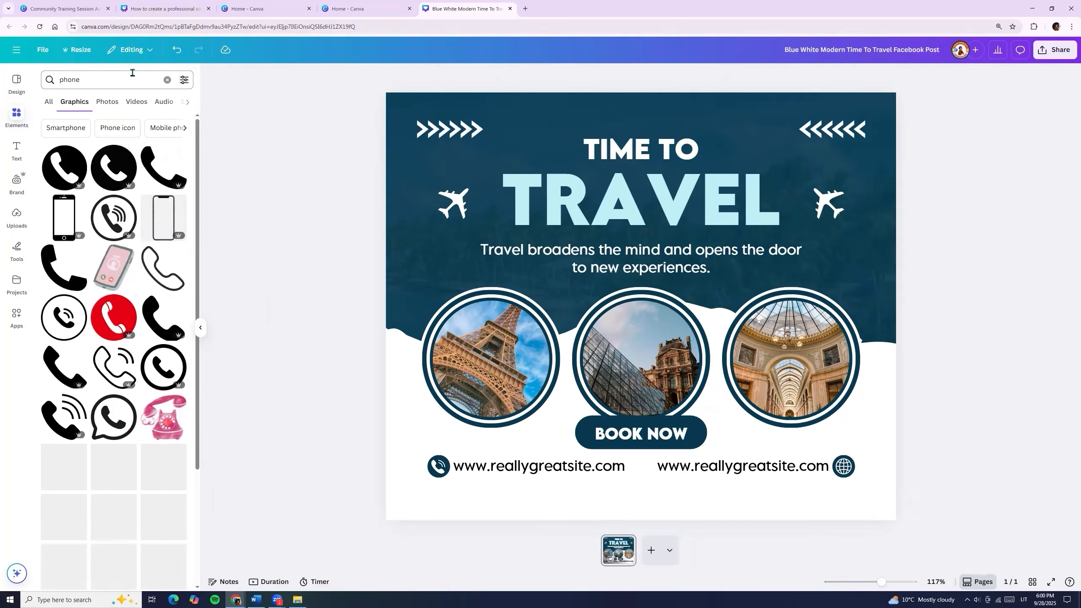
click(91, 79)
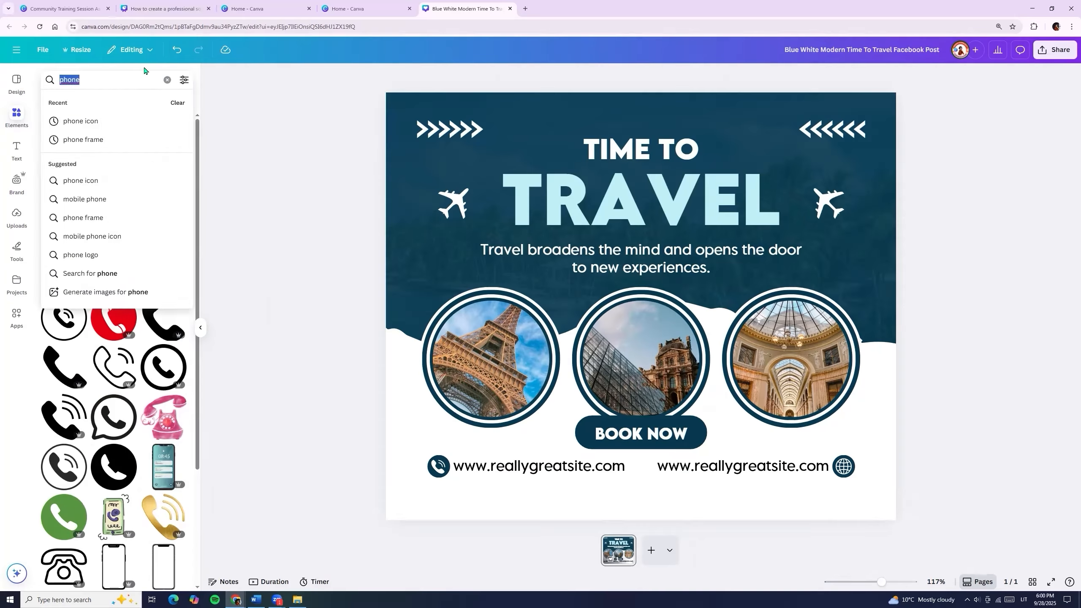
text(arrow)
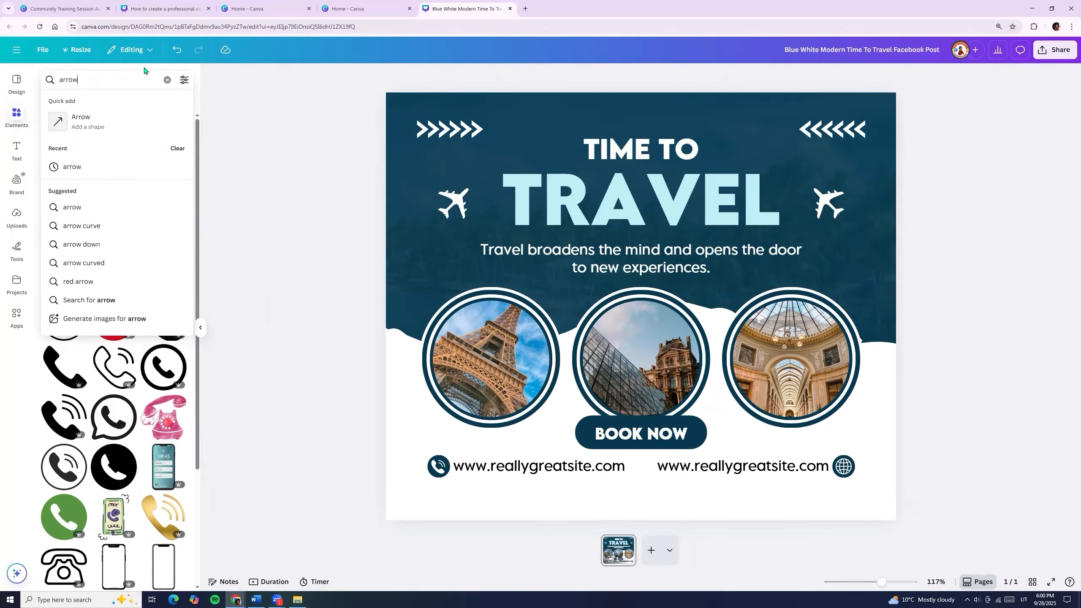
key(Return)
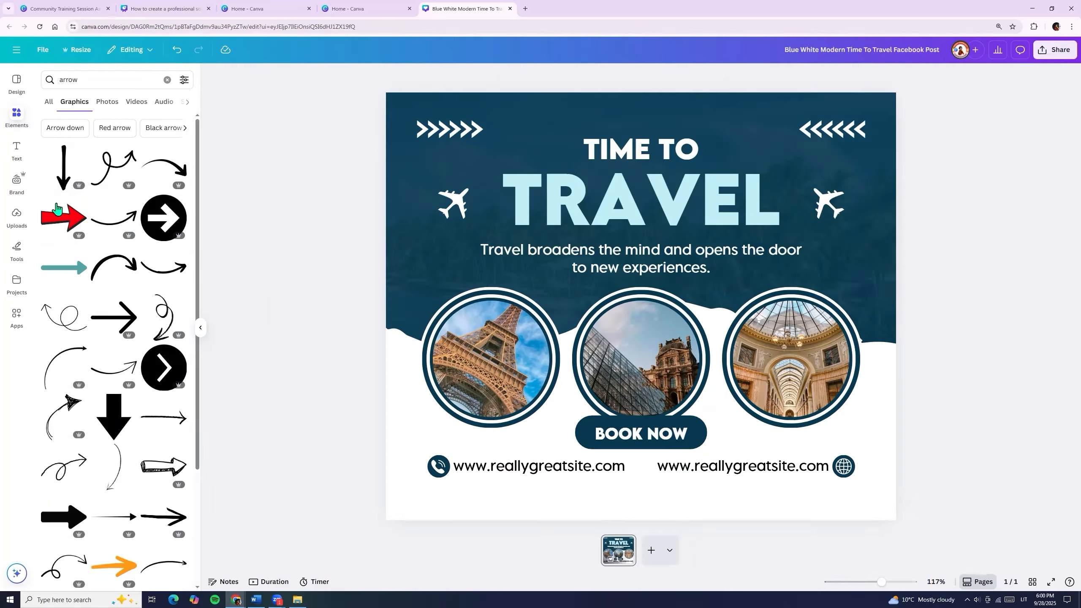
drag(198, 218, 228, 193)
drag(231, 151, 201, 404)
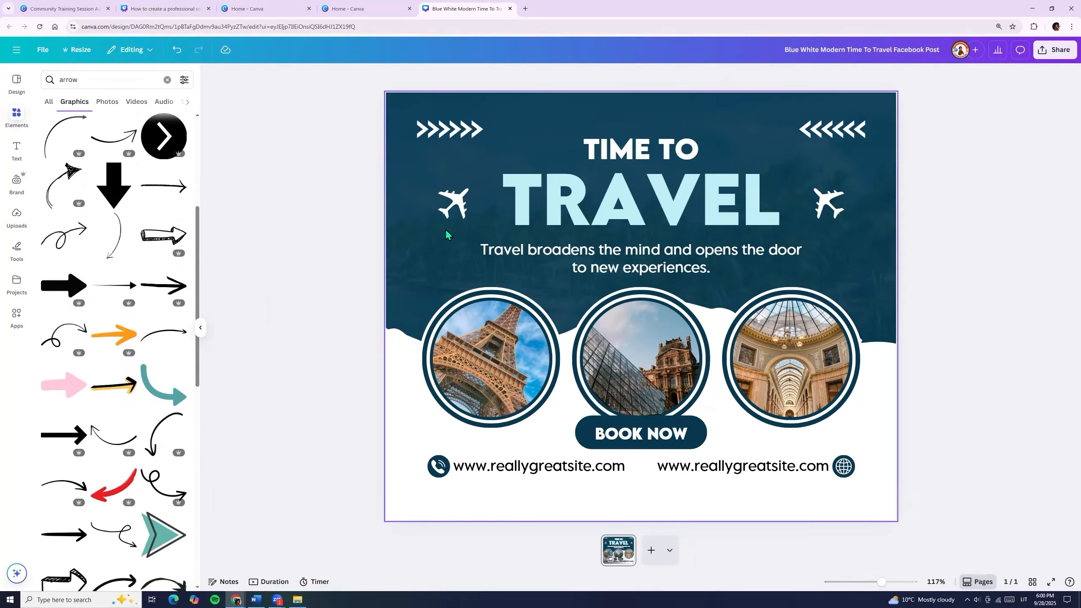
click(451, 211)
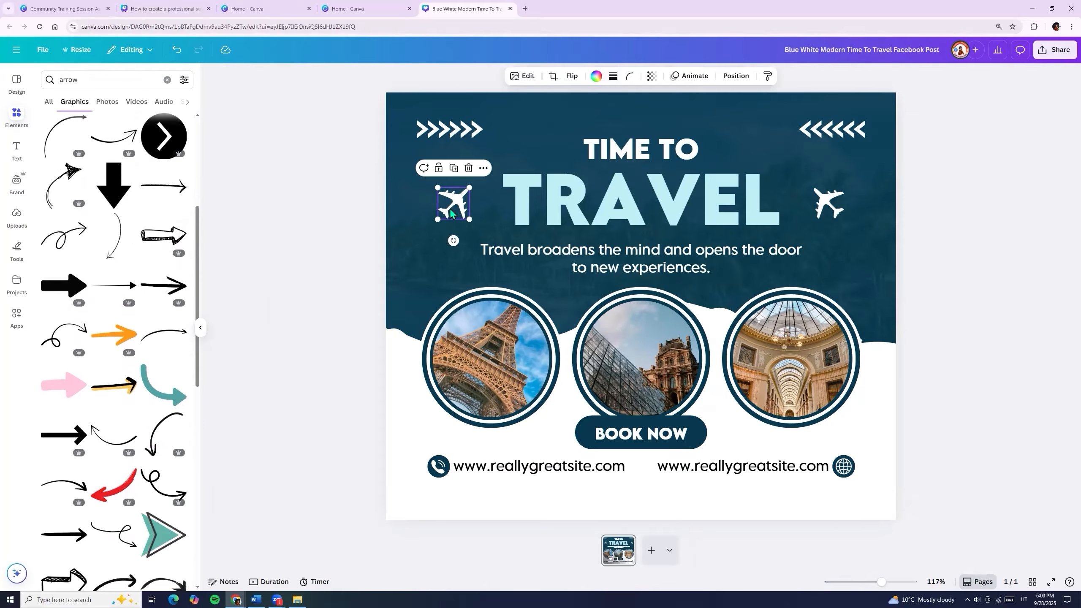
click(596, 76)
click(136, 144)
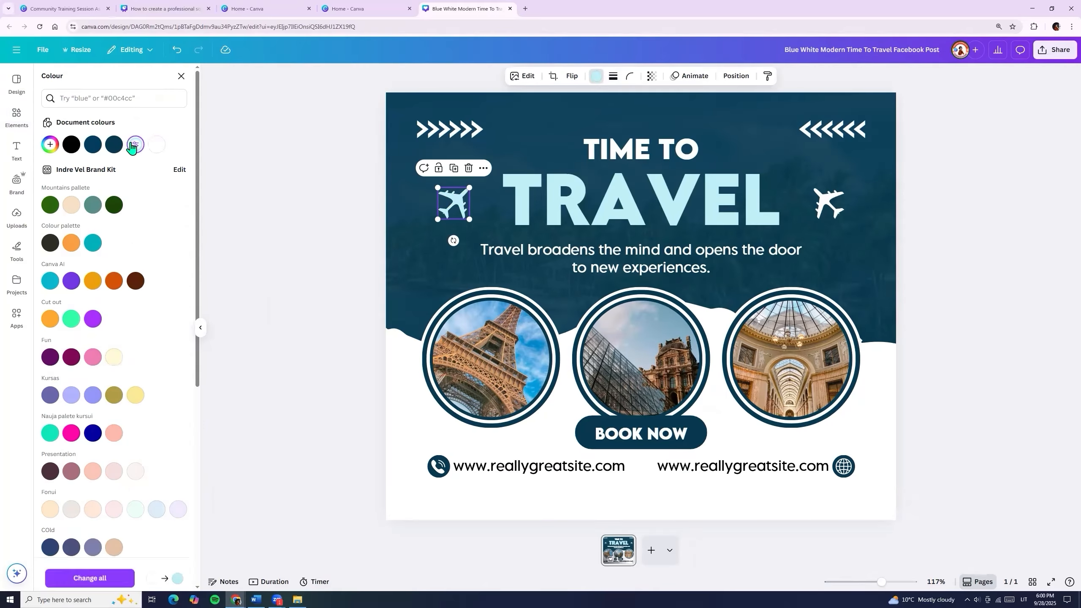
drag(470, 220, 455, 201)
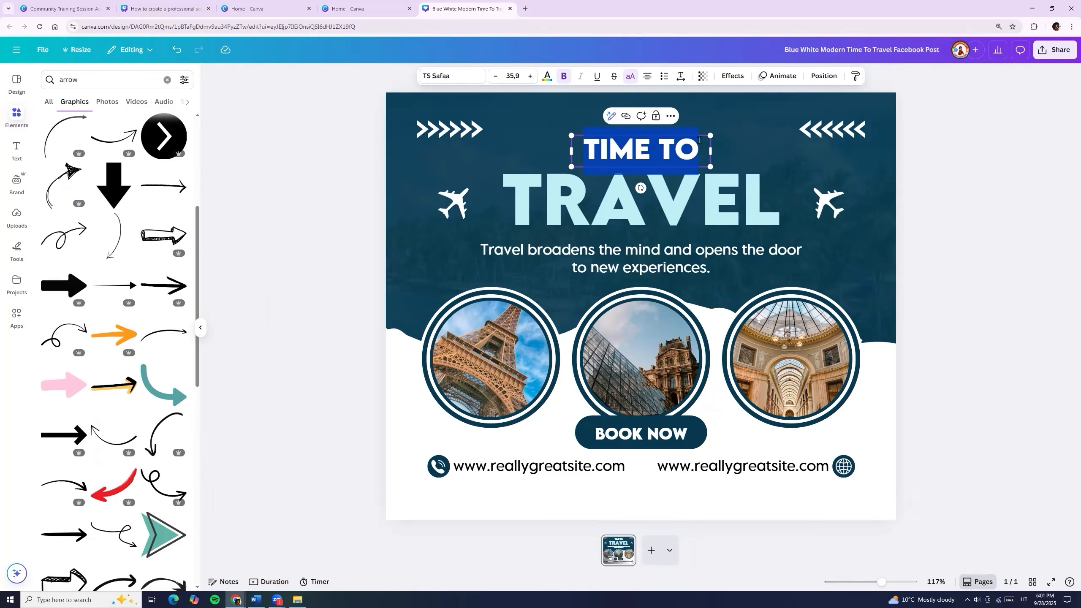
Change the headline text to WEEKEND TRIP TO and replace TRAVEL with PARIS.
key(ctrl+a)
text(WE)
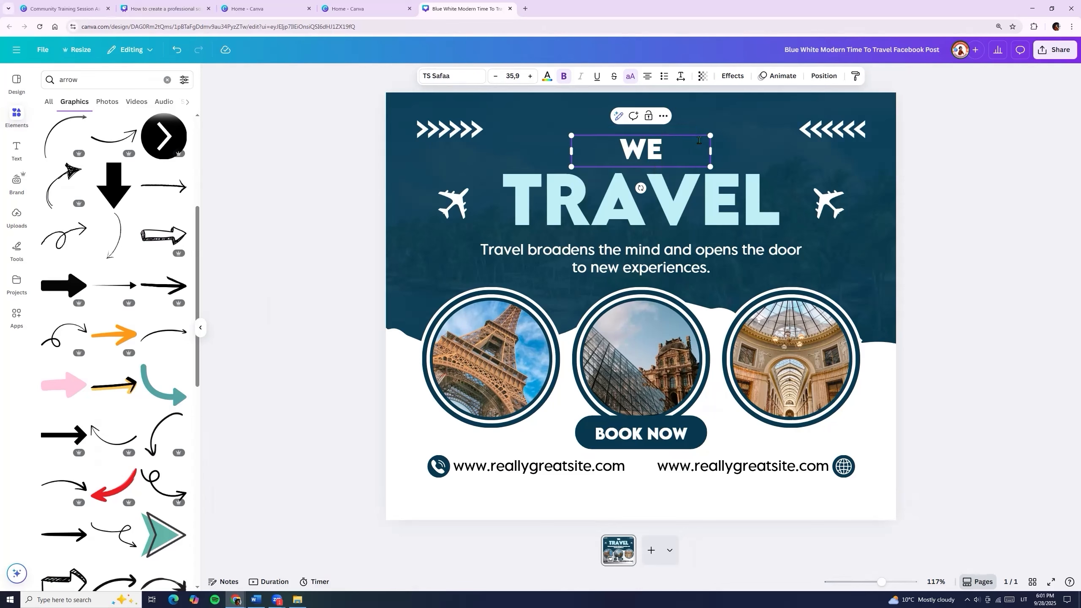
text(EKEND TRIP TO)
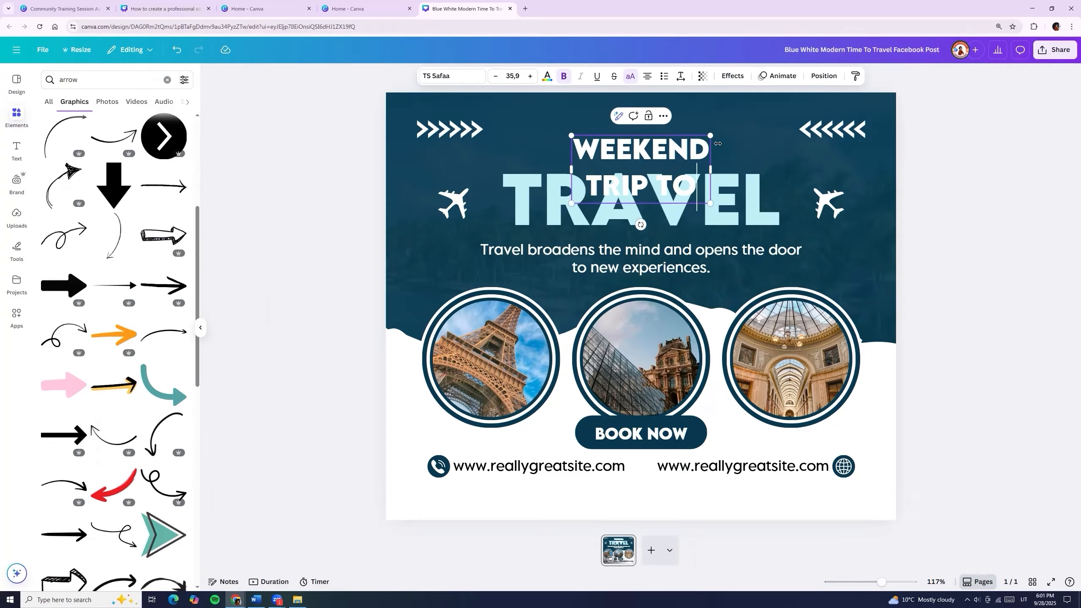
click(742, 200)
double_click(743, 200)
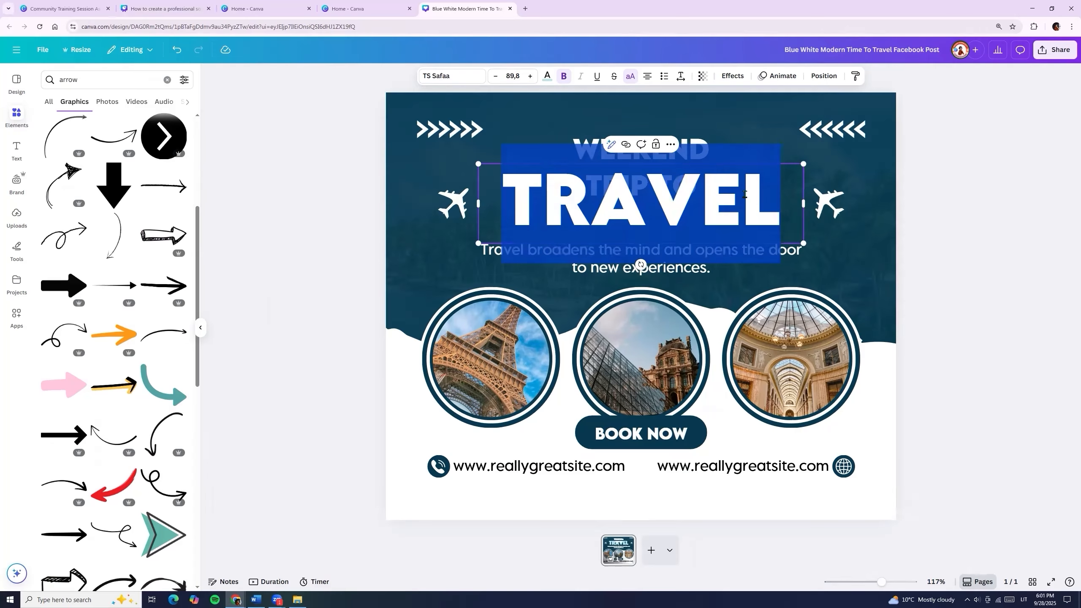
text(PARIS)
Widen the WEEKEND TRIP TO box to one line and centre it on the page.
click(702, 142)
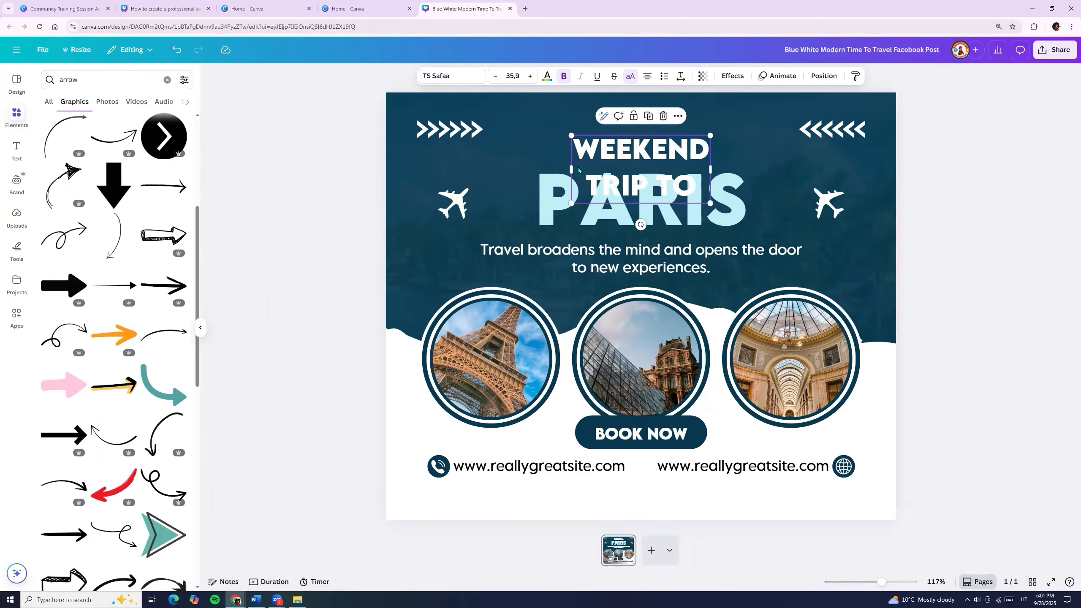
drag(711, 169, 840, 146)
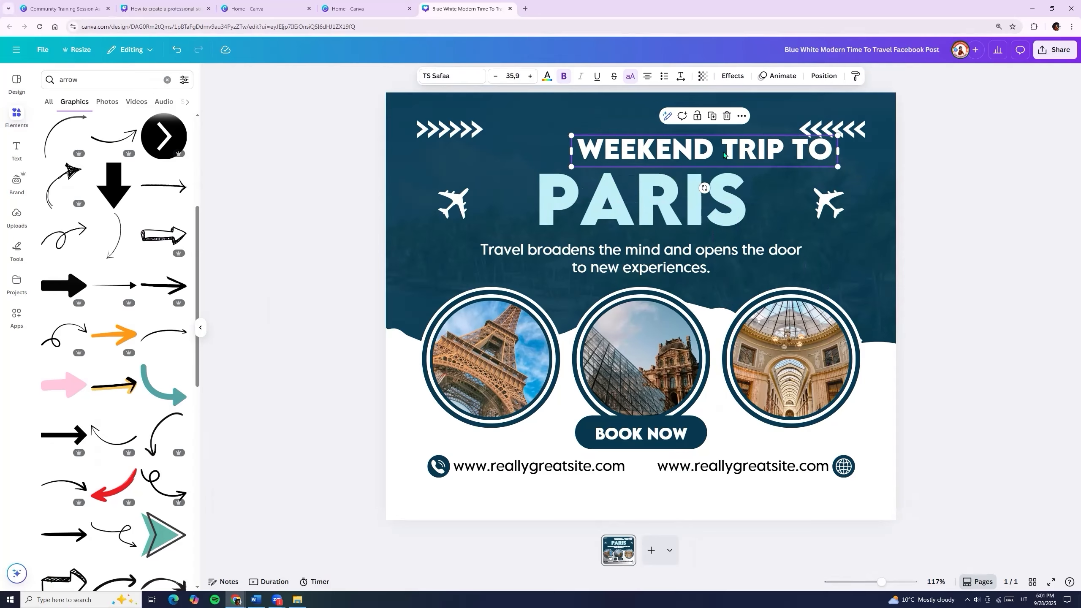
click(823, 76)
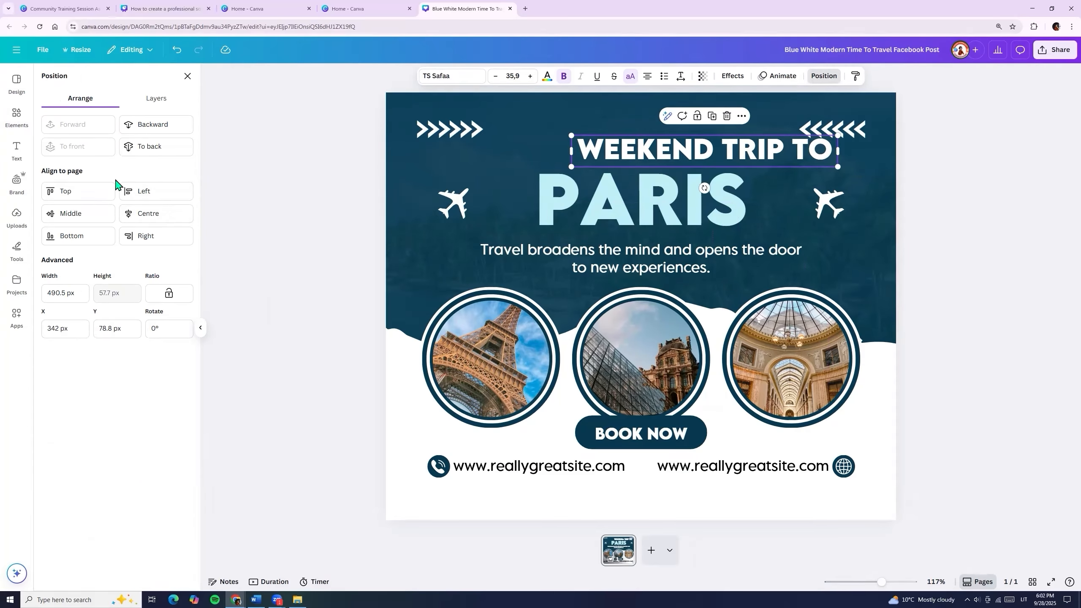
click(150, 217)
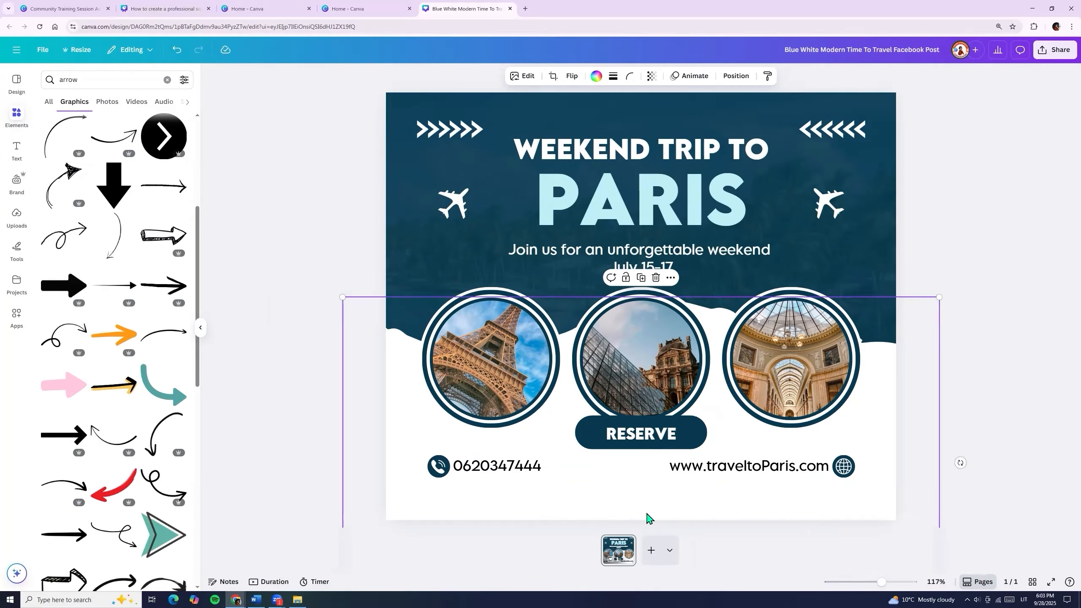
click(640, 439)
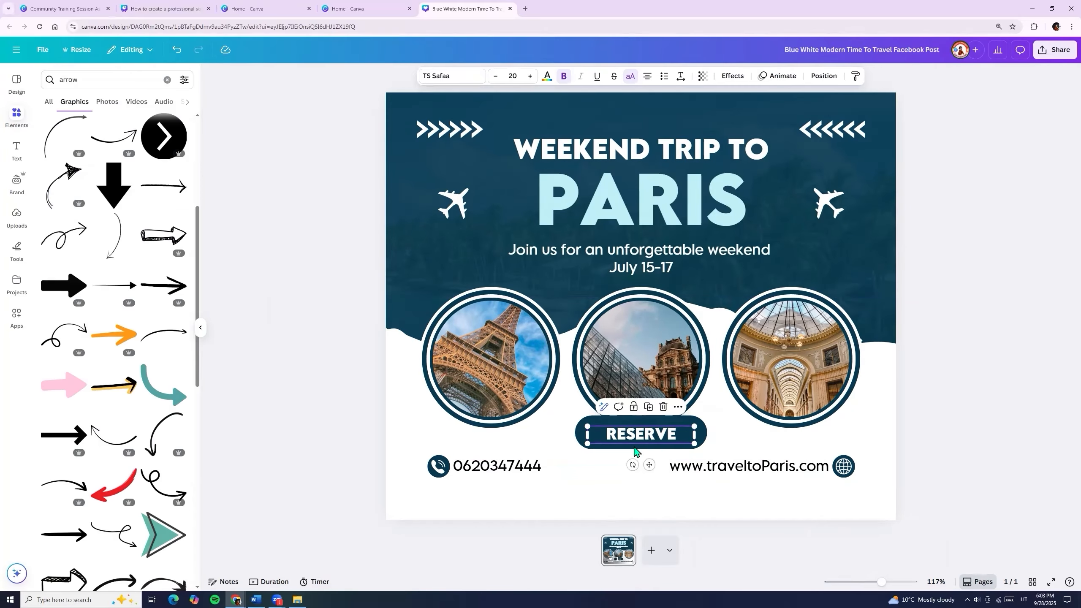
Enlarge the RESERVE label to about size 24 and centre it on its button.
click(530, 77)
click(530, 77)
click(530, 77)
click(530, 77)
click(530, 77)
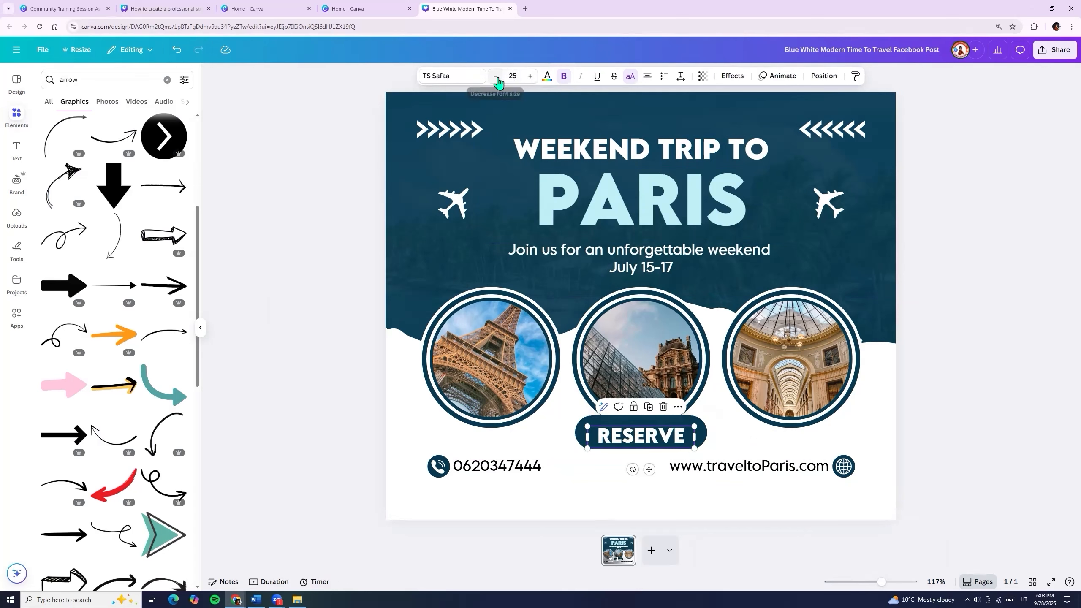
click(496, 76)
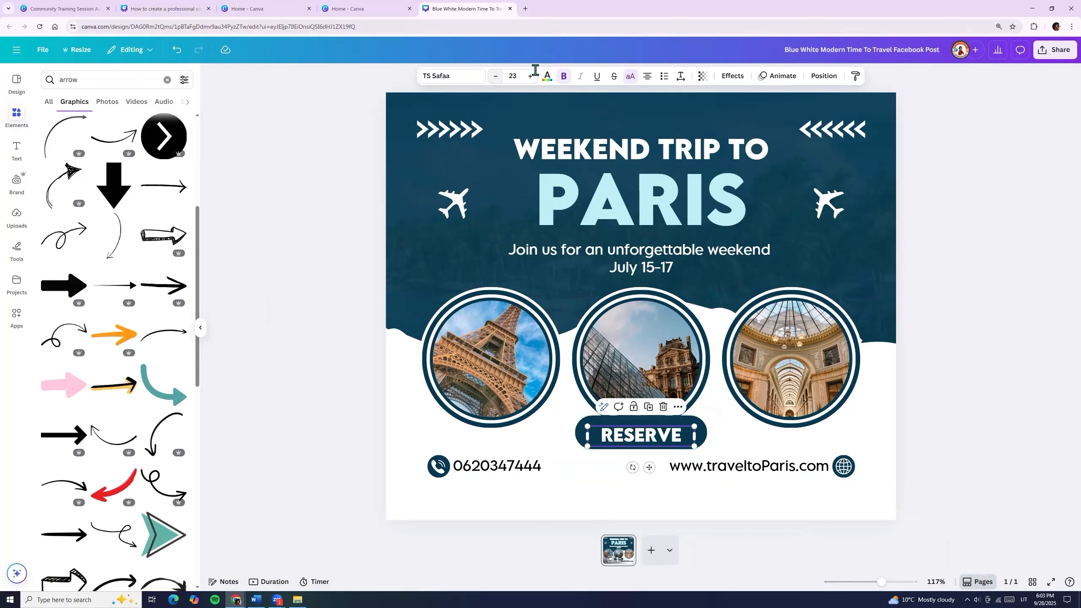
click(530, 77)
drag(695, 426, 645, 435)
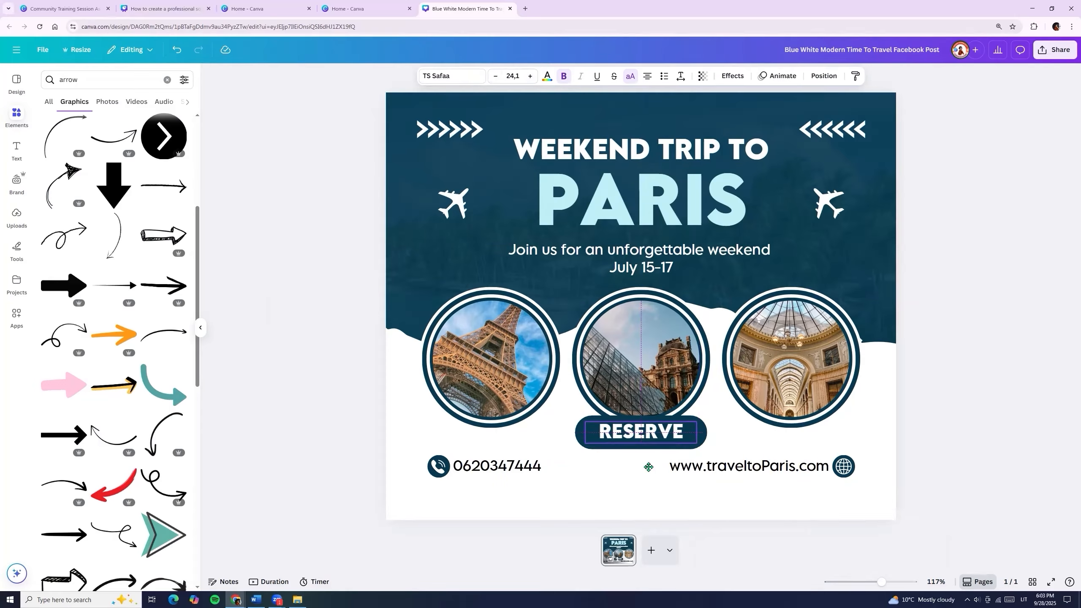
drag(648, 466, 649, 466)
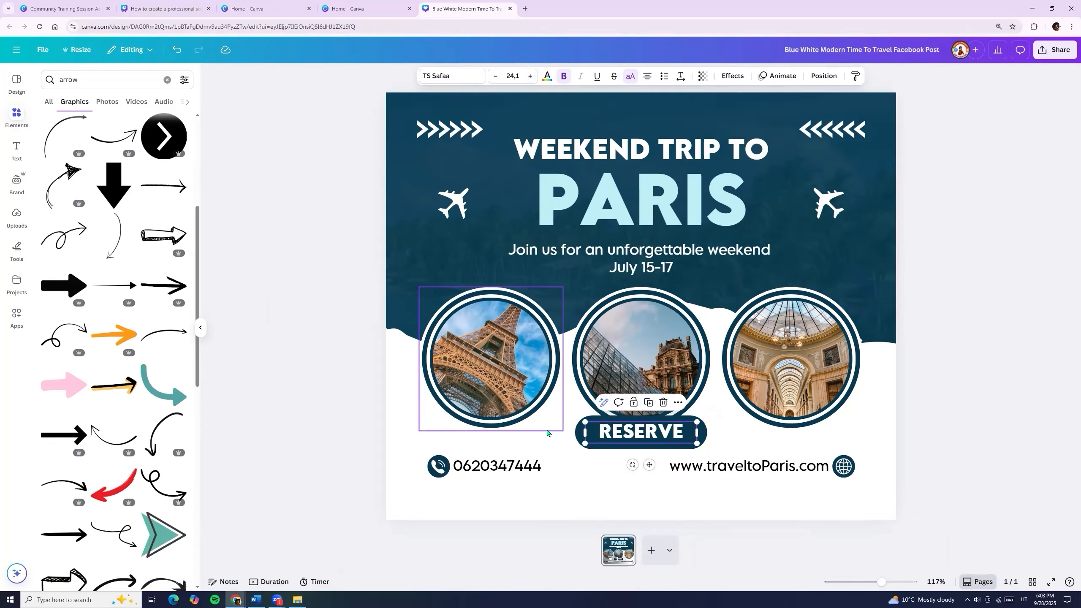
click(502, 392)
click(642, 151)
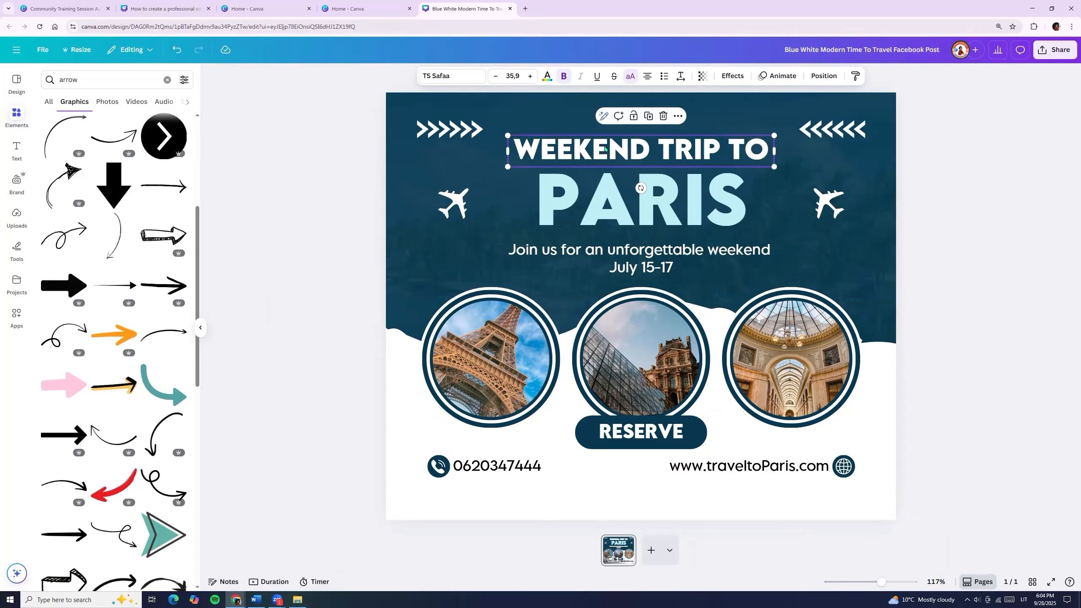
Colour the WEEKEND TRIP TO heading custom orange #FFA74B after trying cyan, navy and black.
click(547, 77)
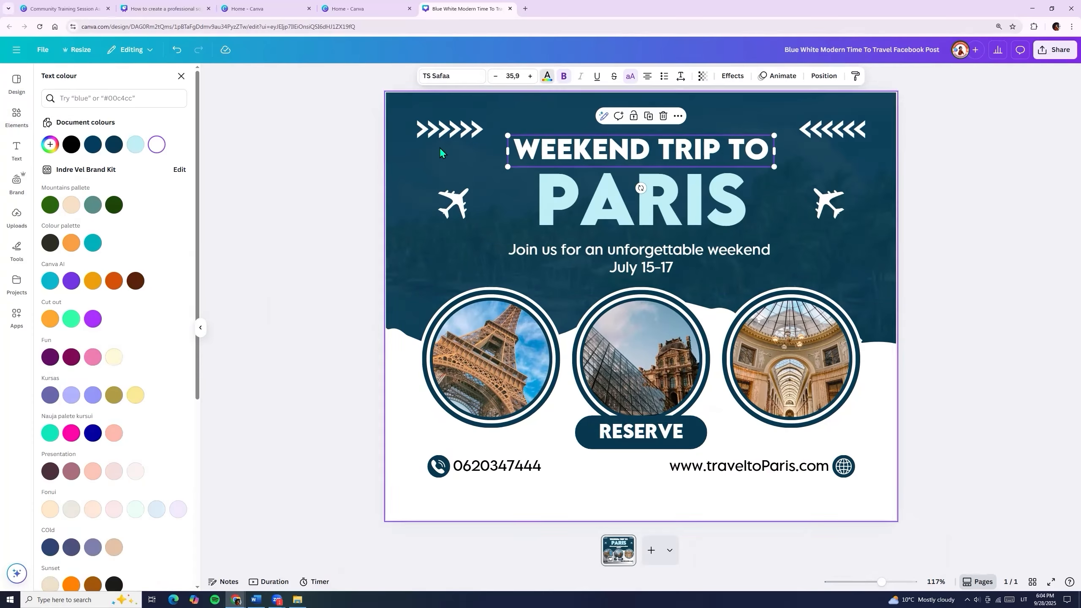
click(134, 146)
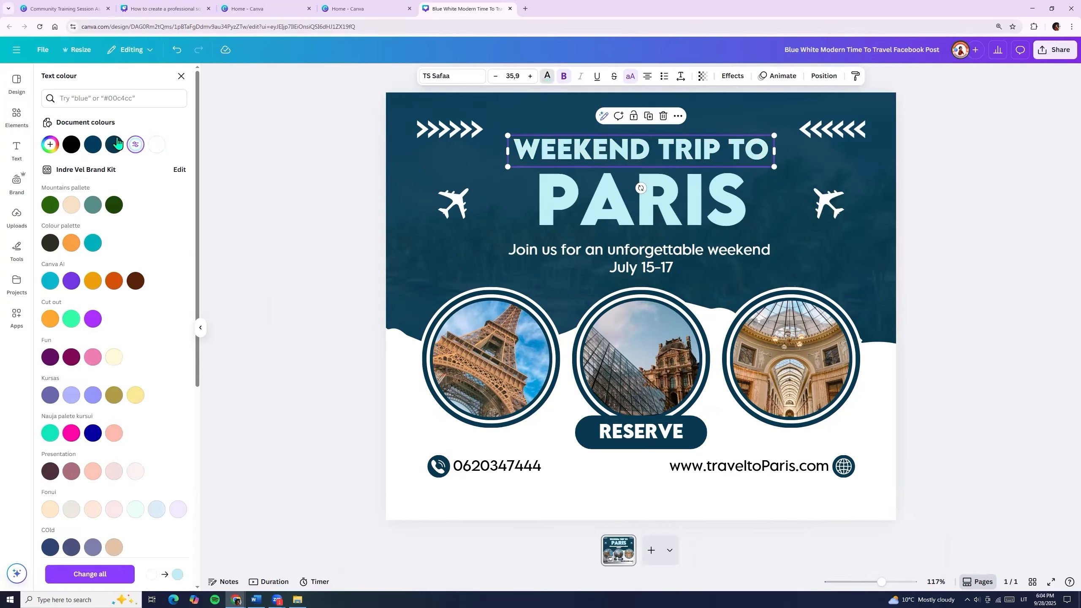
click(93, 145)
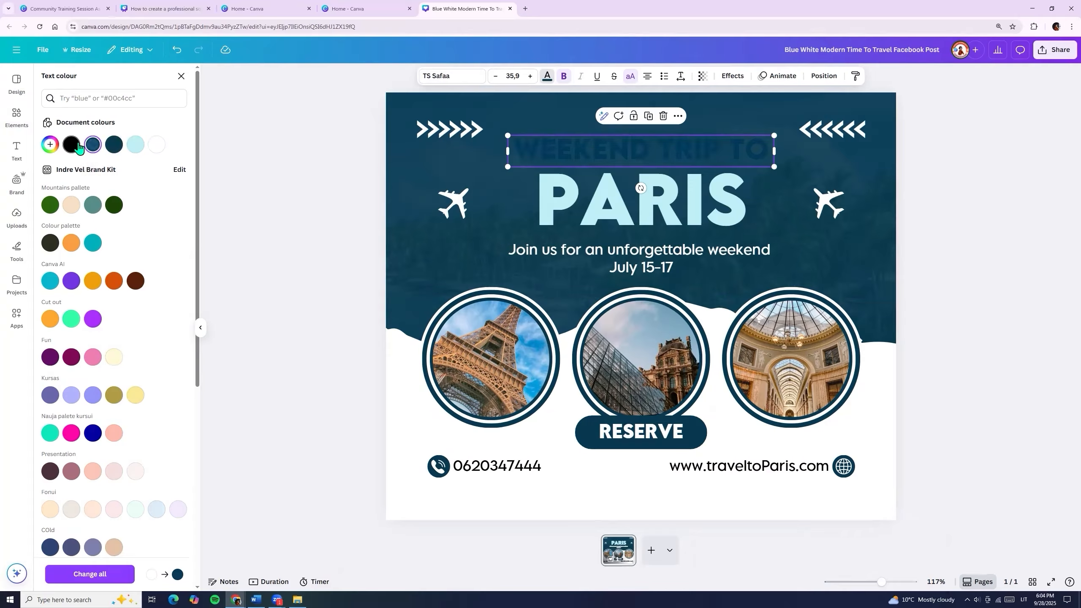
click(78, 145)
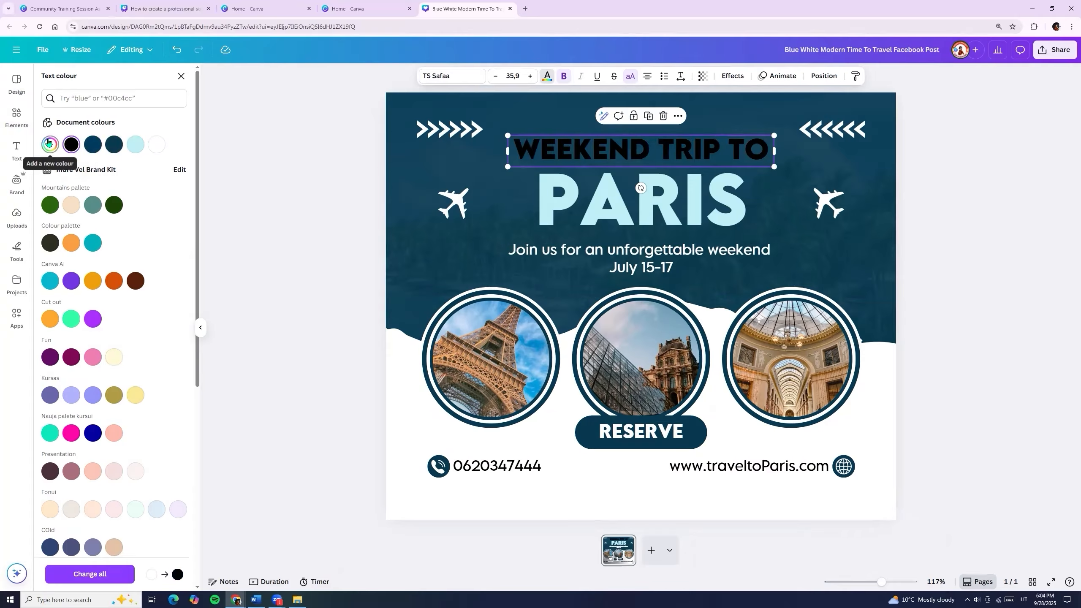
click(50, 145)
click(72, 226)
mouse_move(51, 214)
mouse_down()
mouse_move(153, 166)
mouse_move(133, 165)
mouse_up()
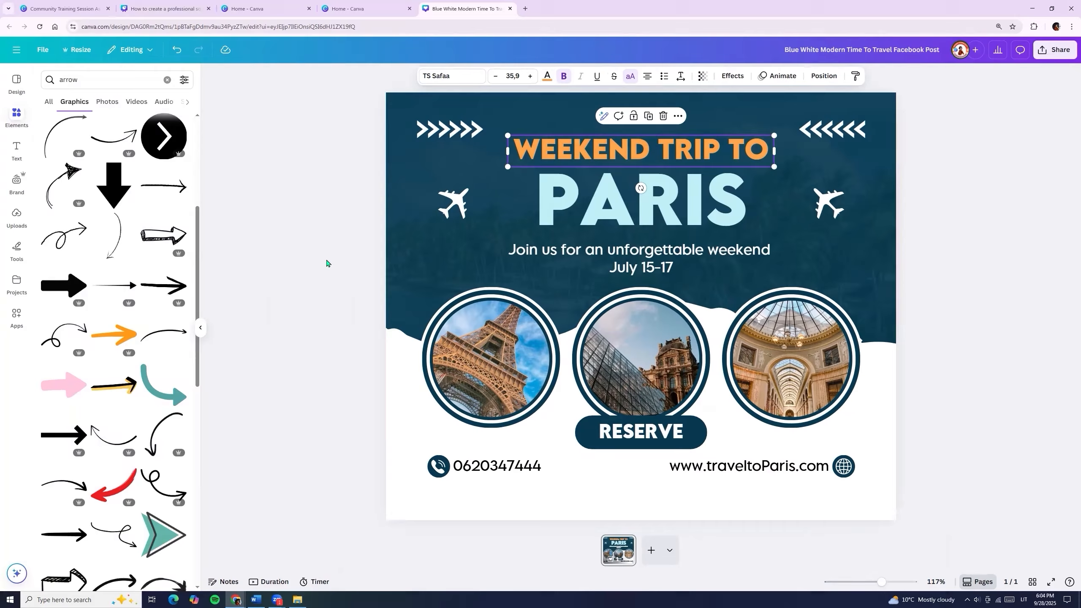
Set PARIS in Poppins and apply Poppins to all text in the post.
click(326, 262)
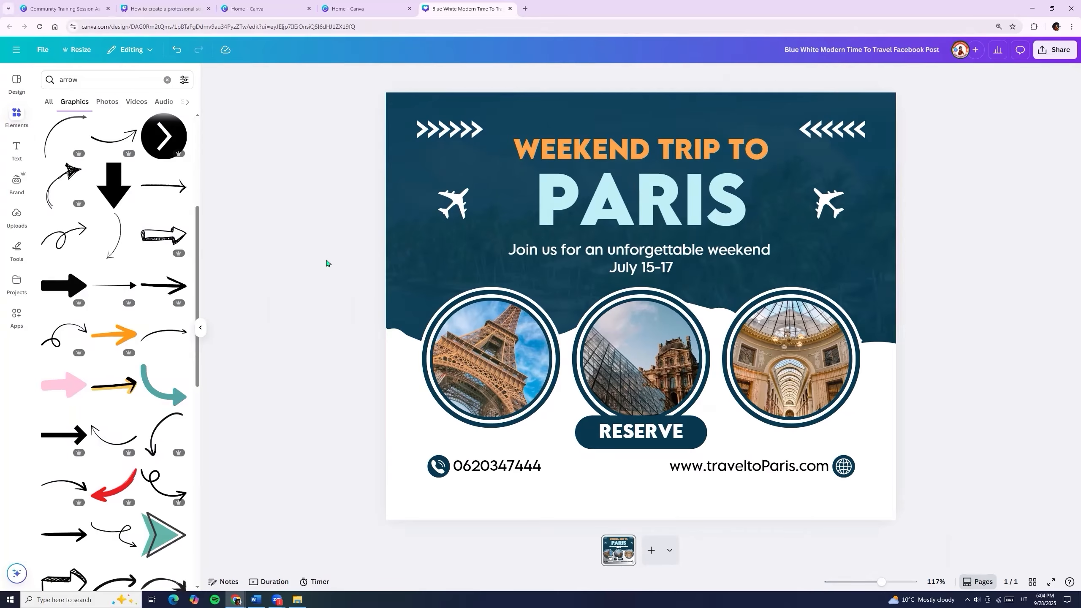
click(602, 198)
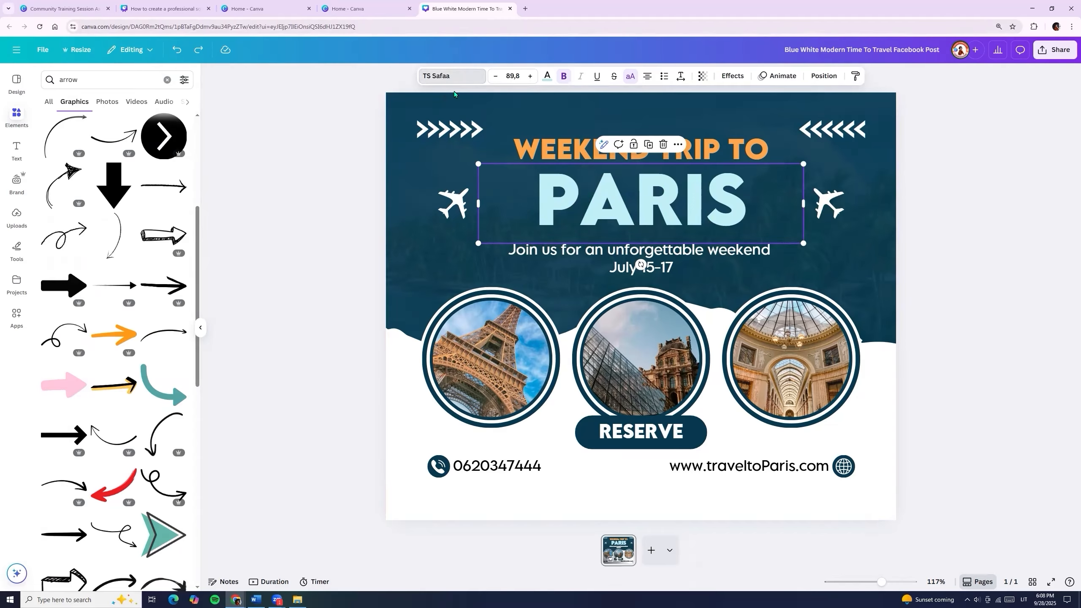
click(451, 77)
drag(197, 173, 220, 161)
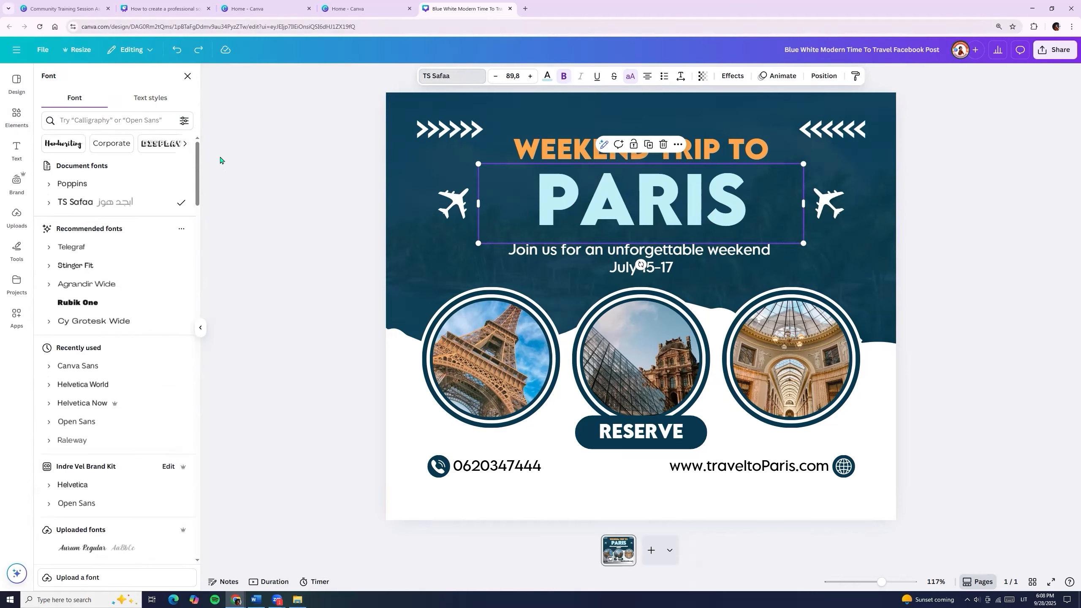
click(80, 187)
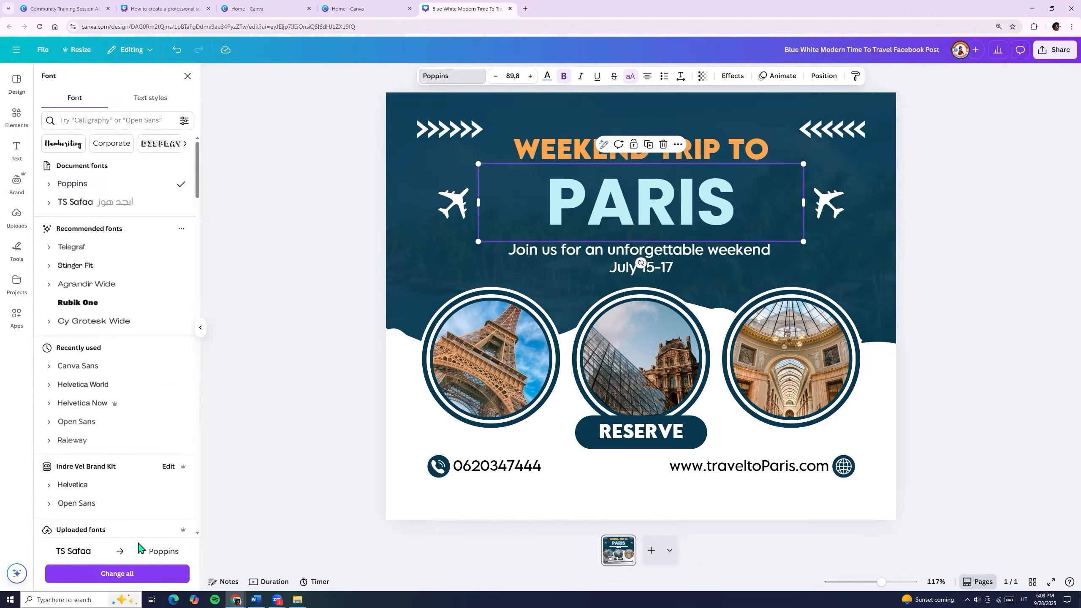
click(113, 575)
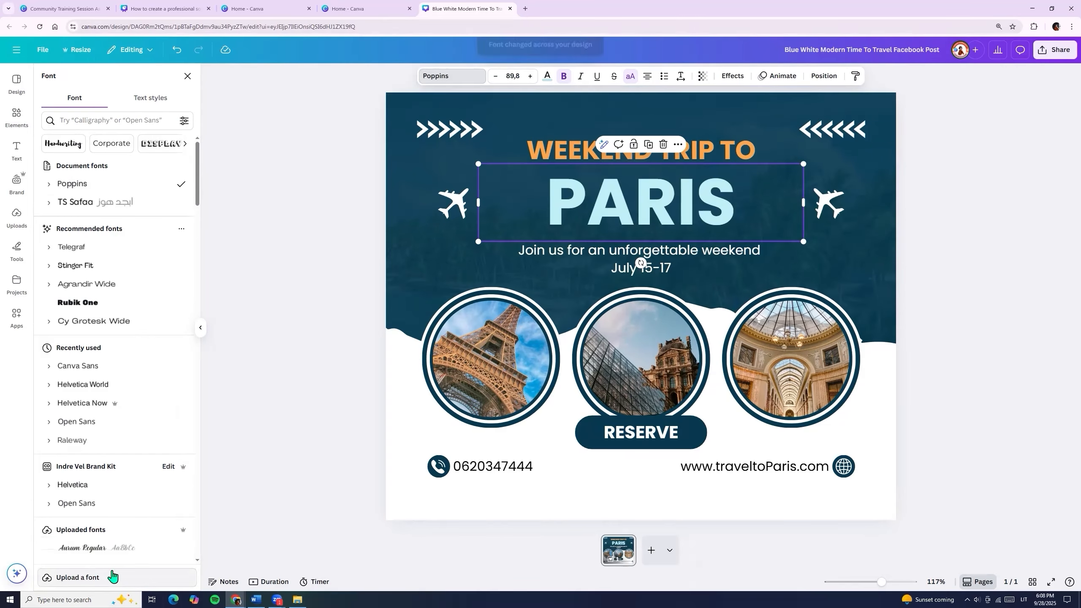
click(549, 150)
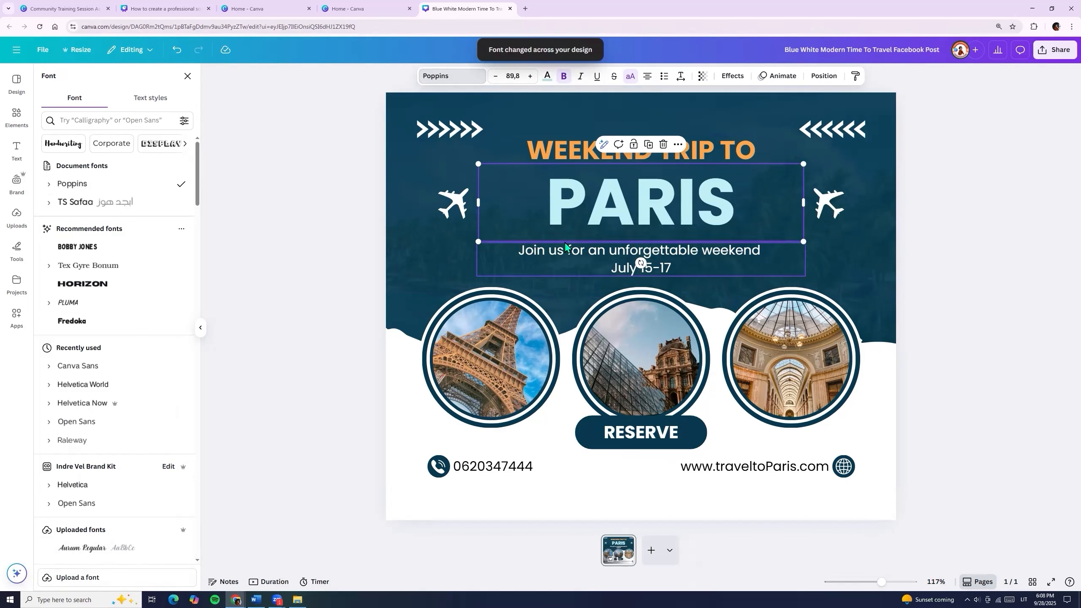
click(557, 246)
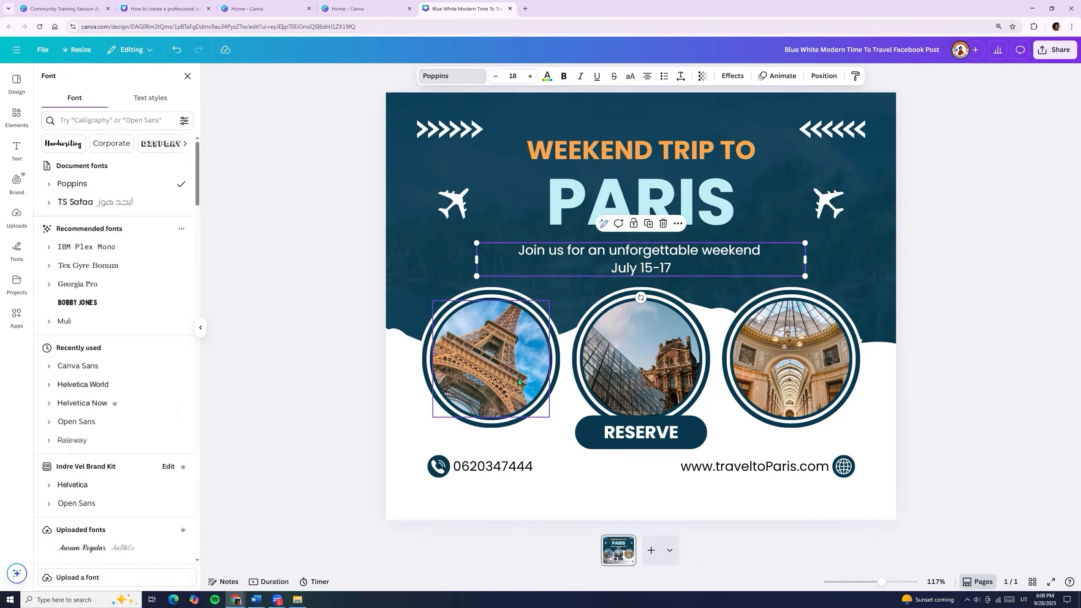
click(583, 465)
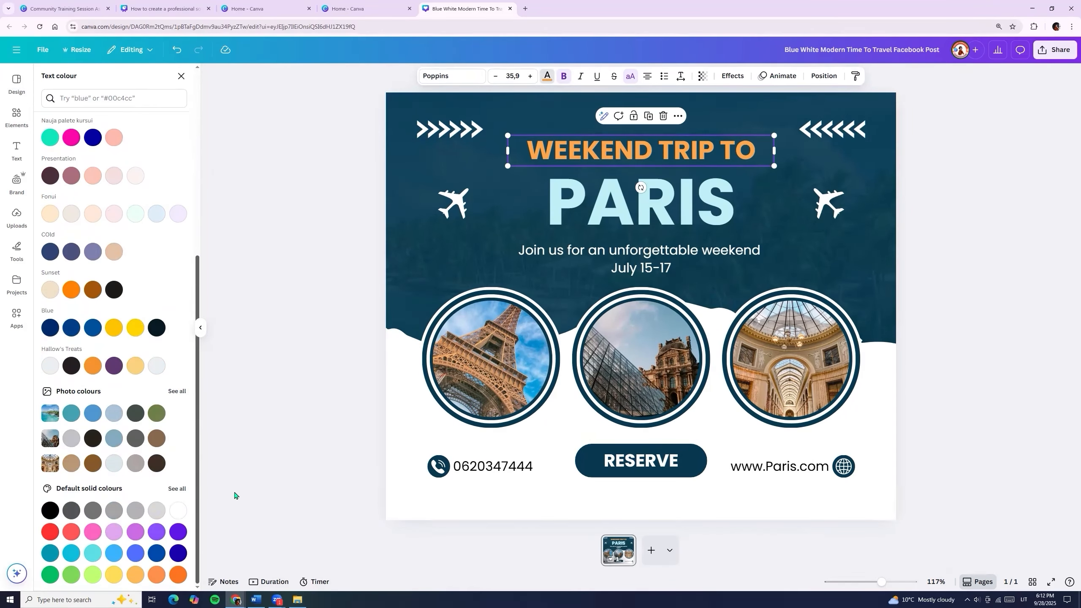
Try eyedropper colour samples from the Eiffel Tower photo for the heading.
scroll(199, 270, up, 7)
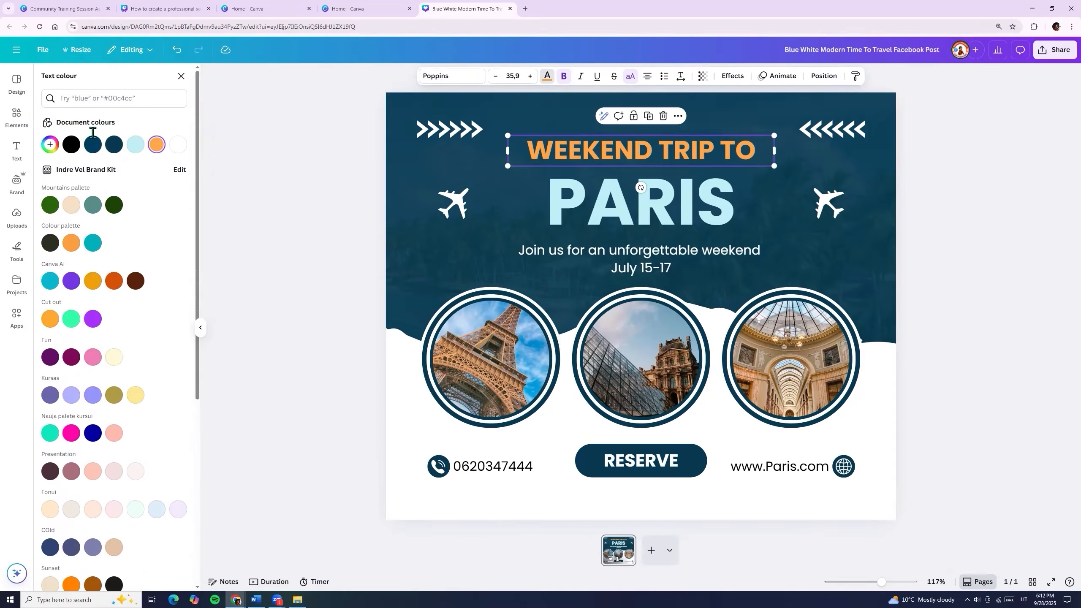
click(50, 144)
click(169, 244)
click(449, 347)
click(281, 331)
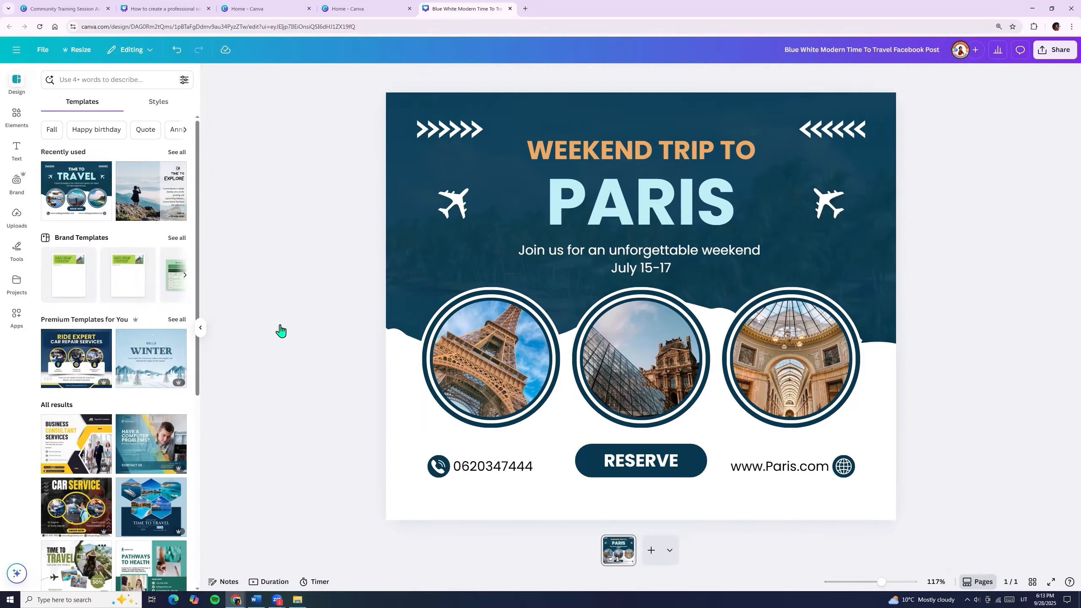
click(641, 150)
click(547, 76)
Sample a light sand-tan from the dome photo for the heading, around #DBC7A4.
click(169, 244)
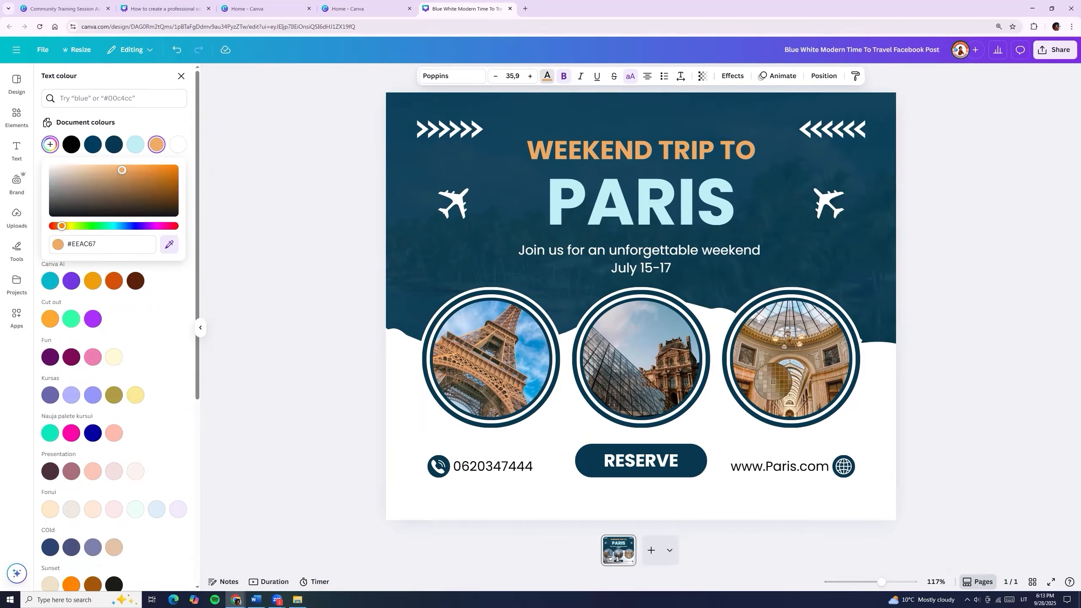
click(775, 392)
click(171, 245)
click(788, 396)
click(171, 246)
click(777, 388)
click(171, 244)
click(785, 343)
click(272, 304)
click(644, 154)
click(315, 249)
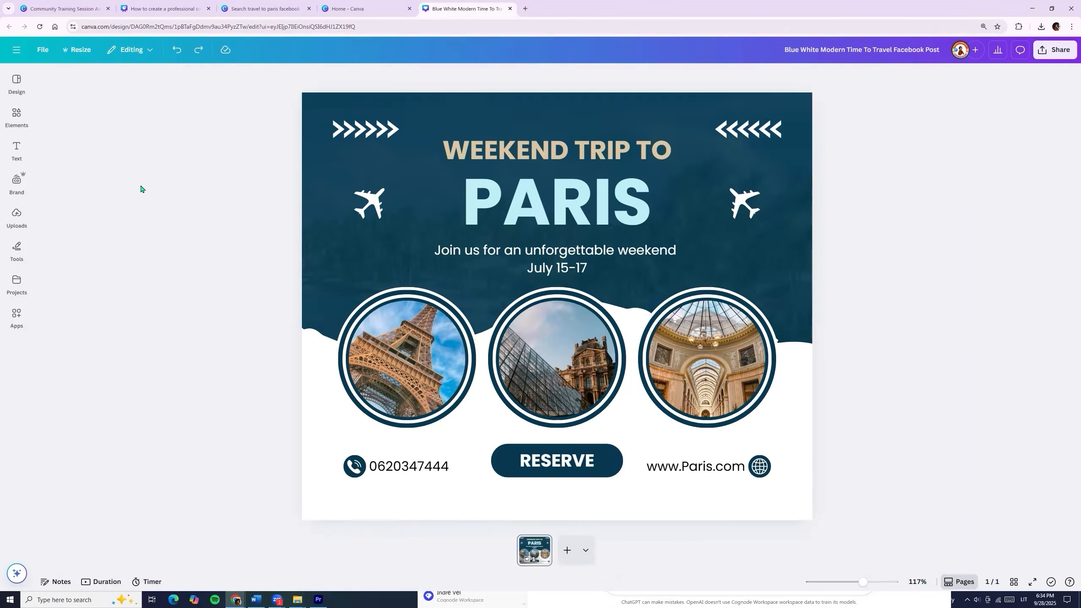
Open Design Styles and list all combinations, including Archivo Black and Anton palettes.
click(17, 80)
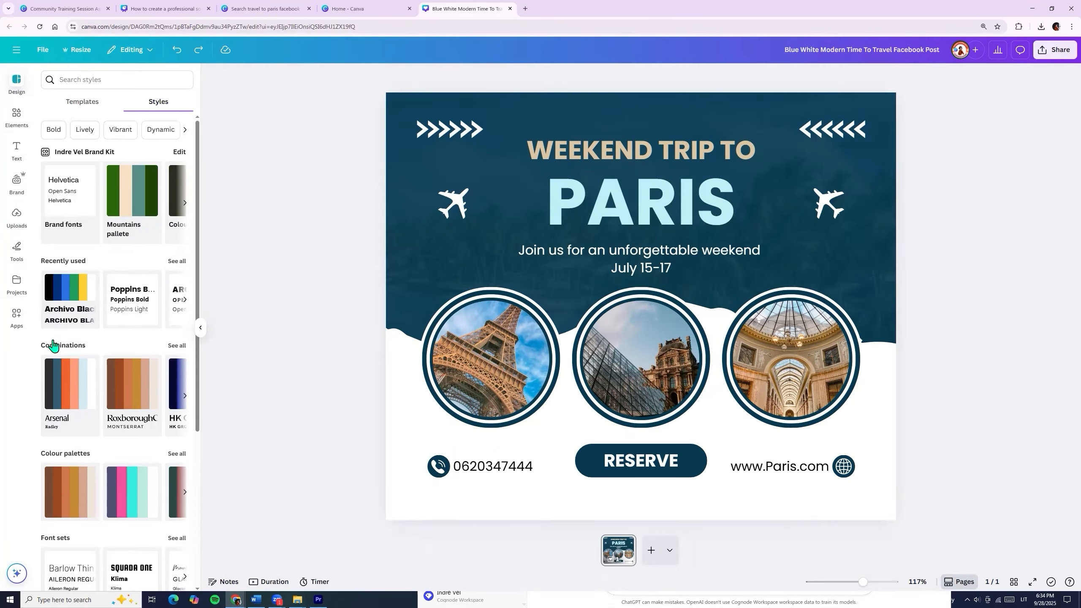
scroll(94, 334, down, 1)
click(68, 301)
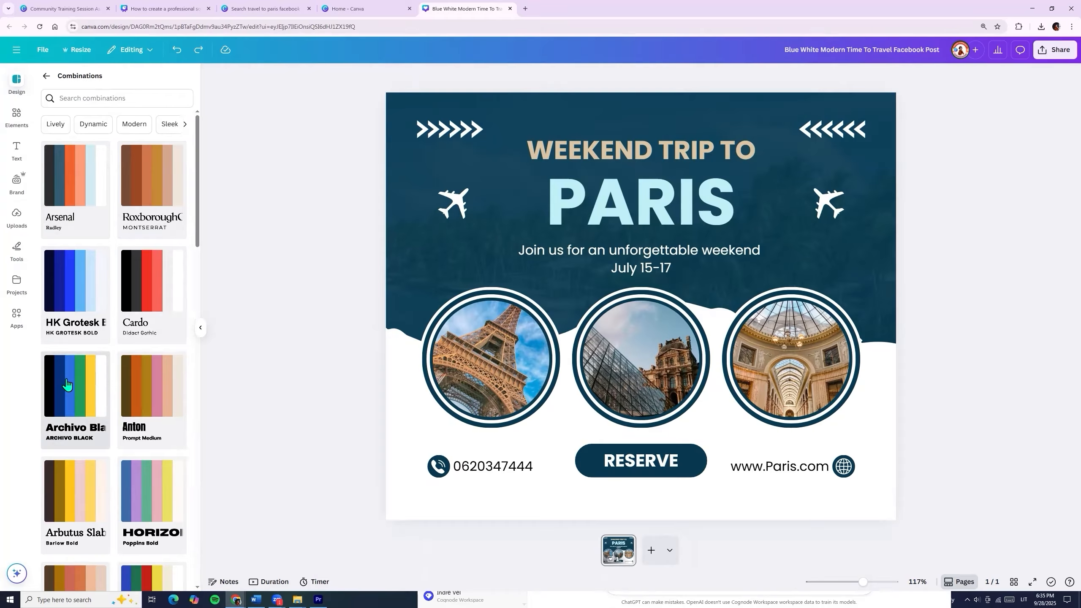
click(46, 75)
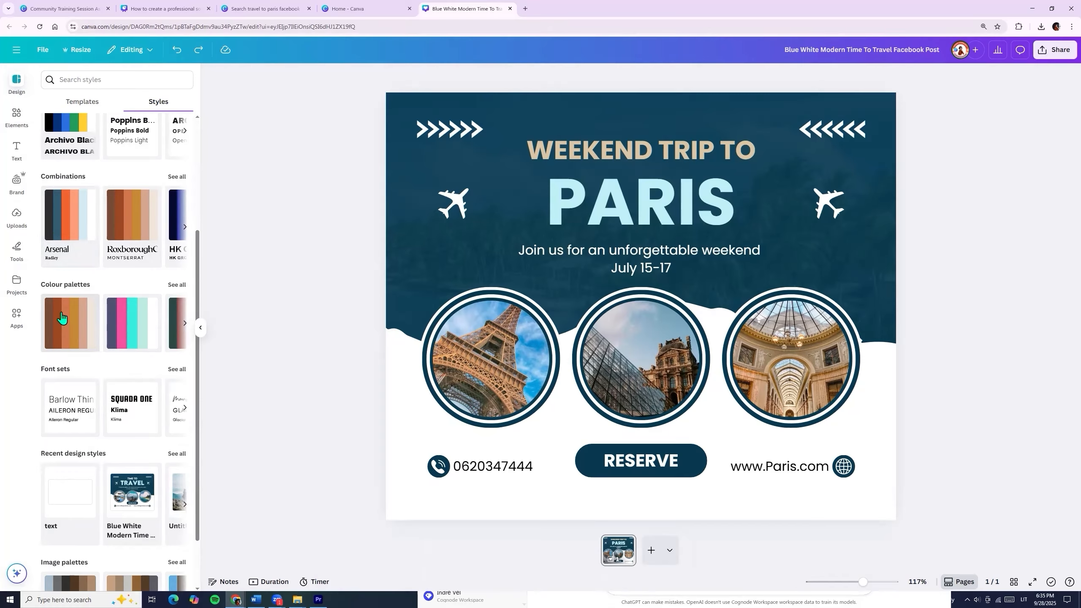
scroll(64, 291, down, 2)
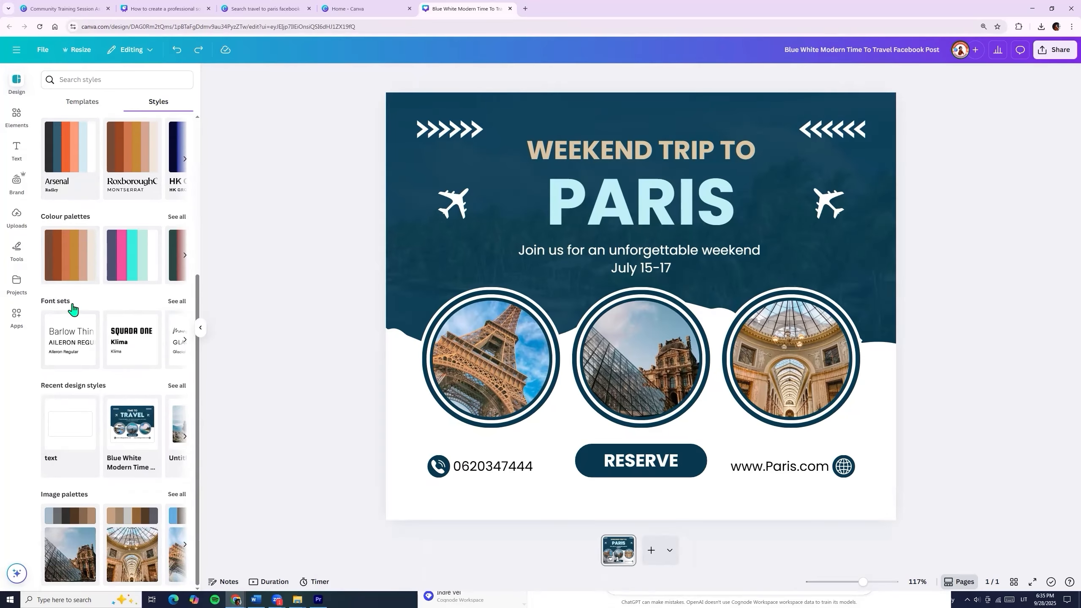
scroll(72, 306, up, 5)
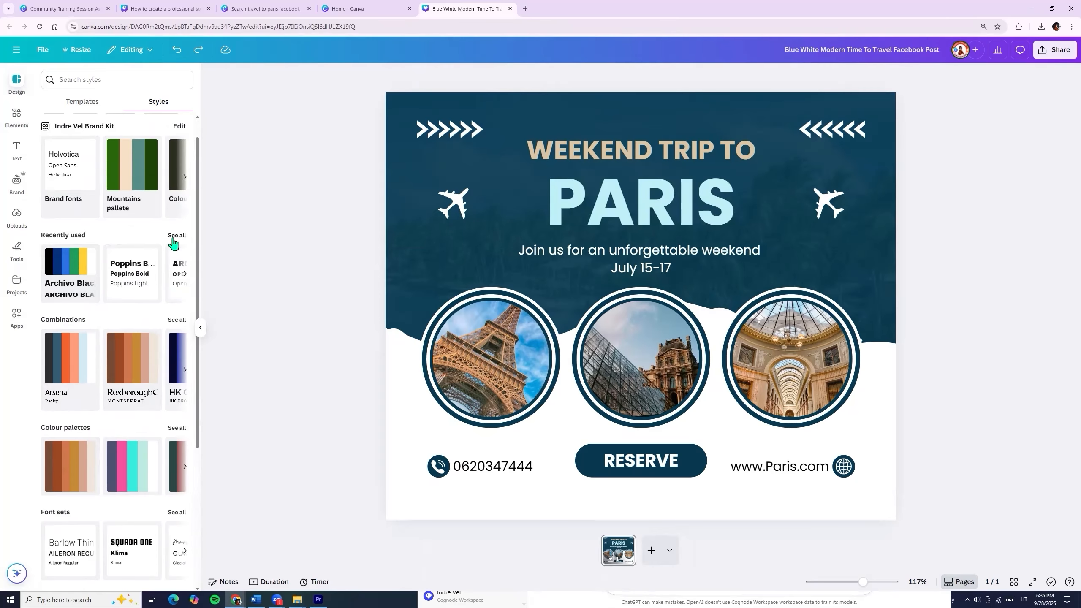
click(177, 320)
scroll(157, 327, down, 4)
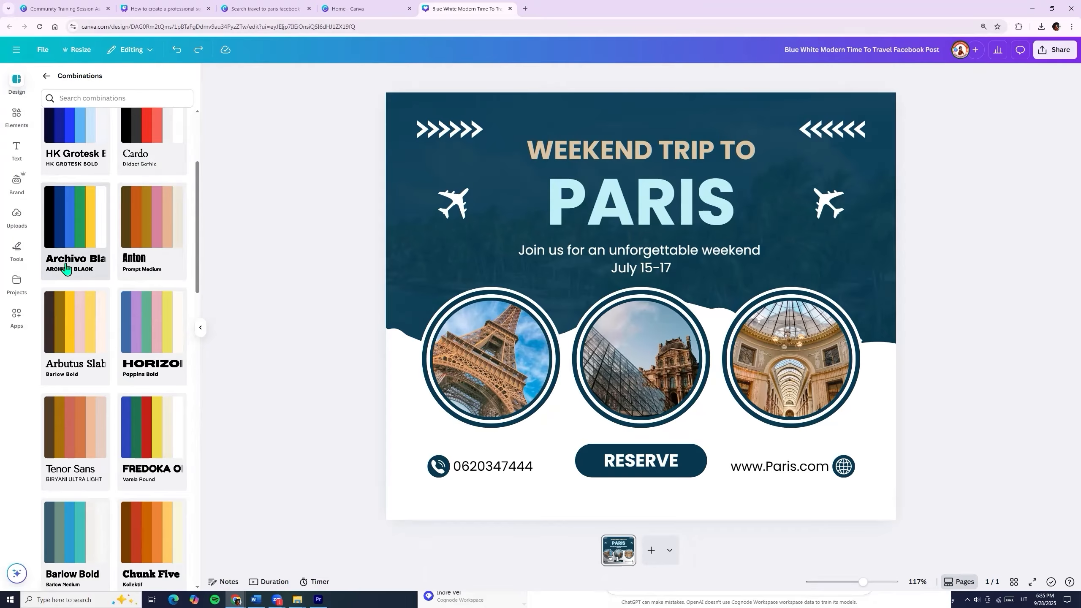
Apply the Archivo Black combination and shuffle its colours to the yellow and navy variation.
click(79, 215)
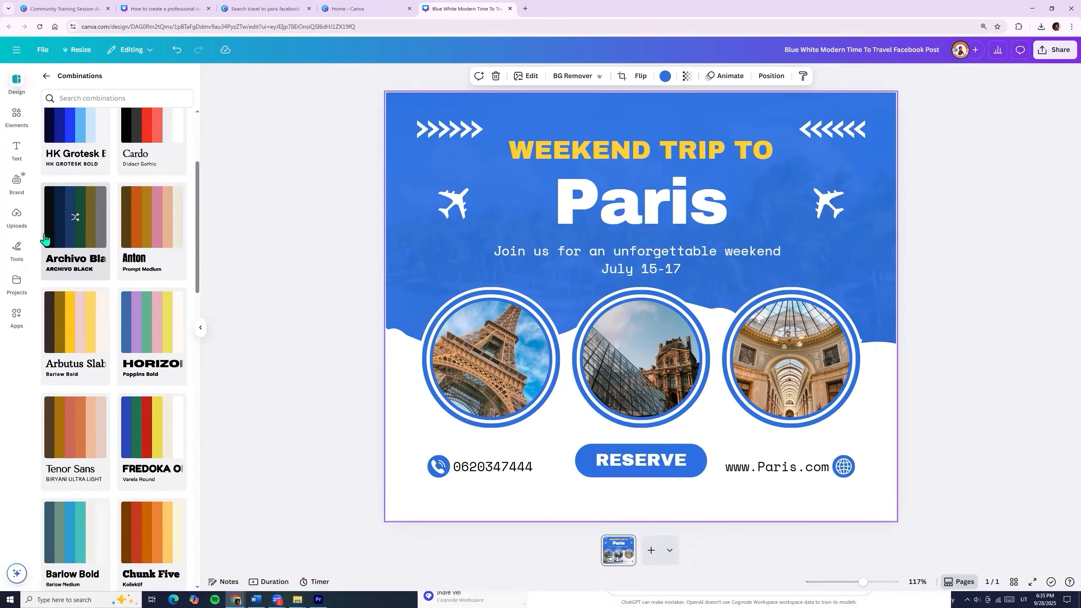
click(75, 217)
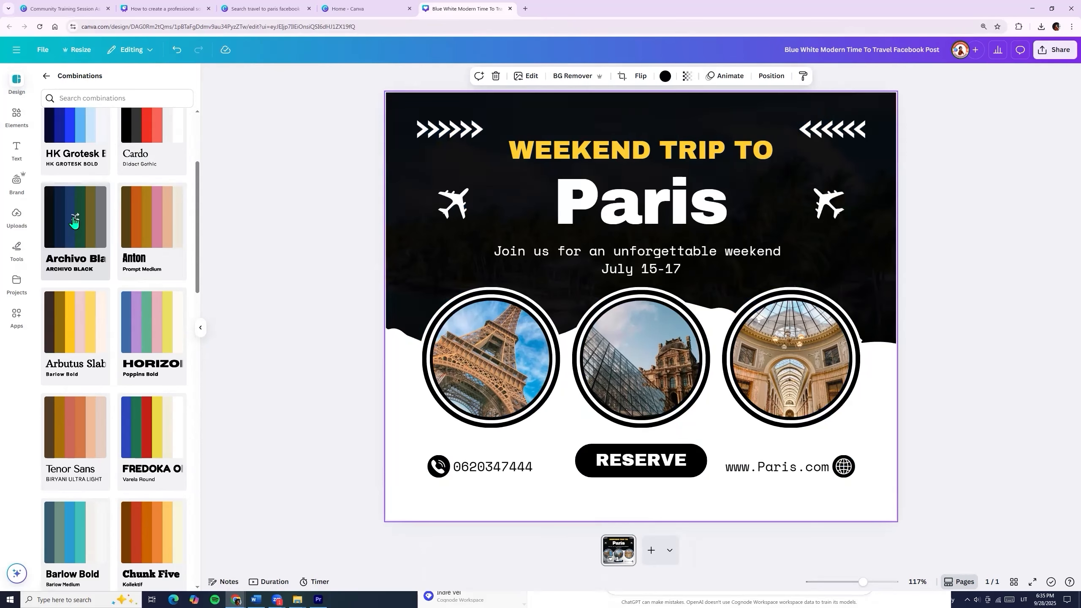
click(74, 218)
click(75, 217)
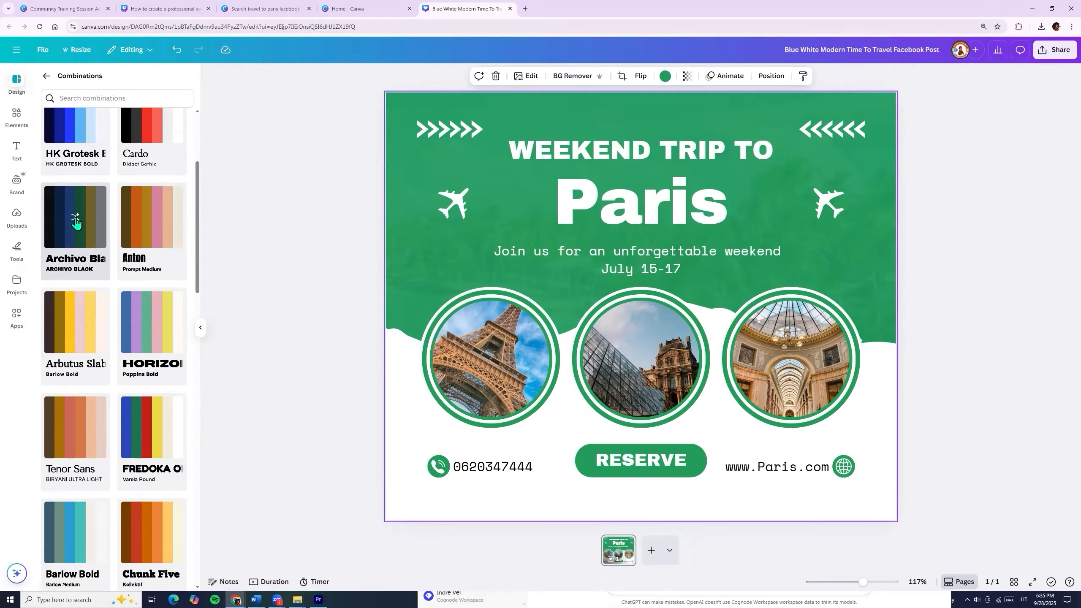
click(75, 218)
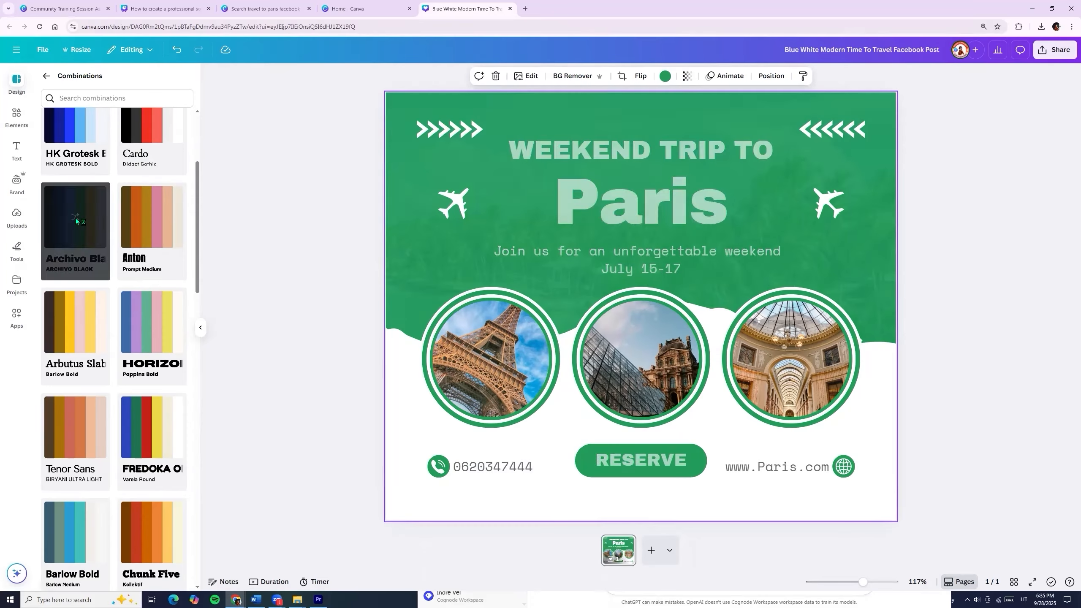
click(76, 219)
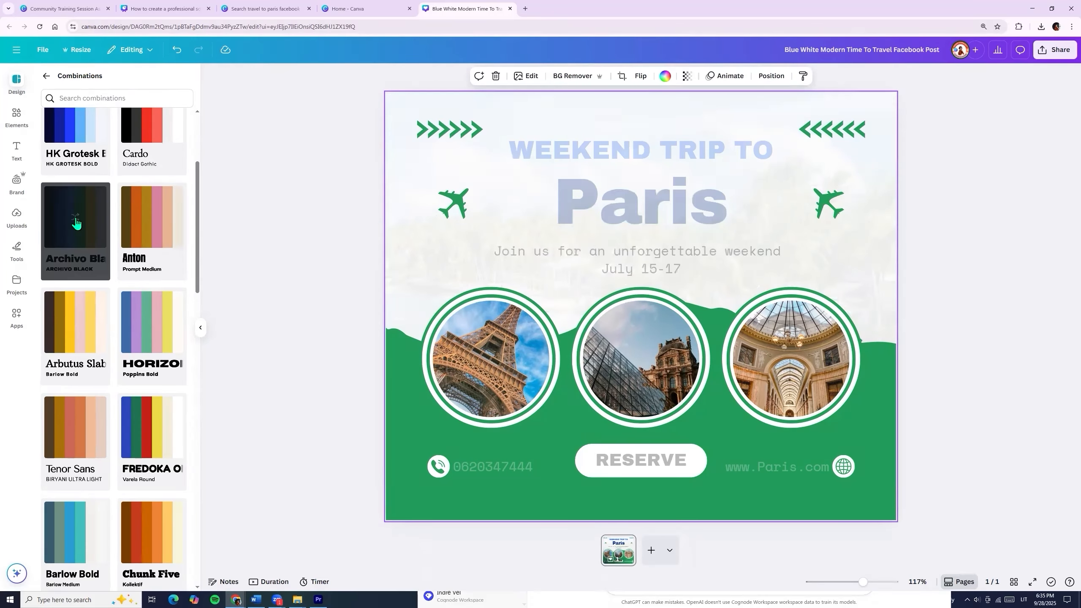
click(75, 219)
click(75, 219)
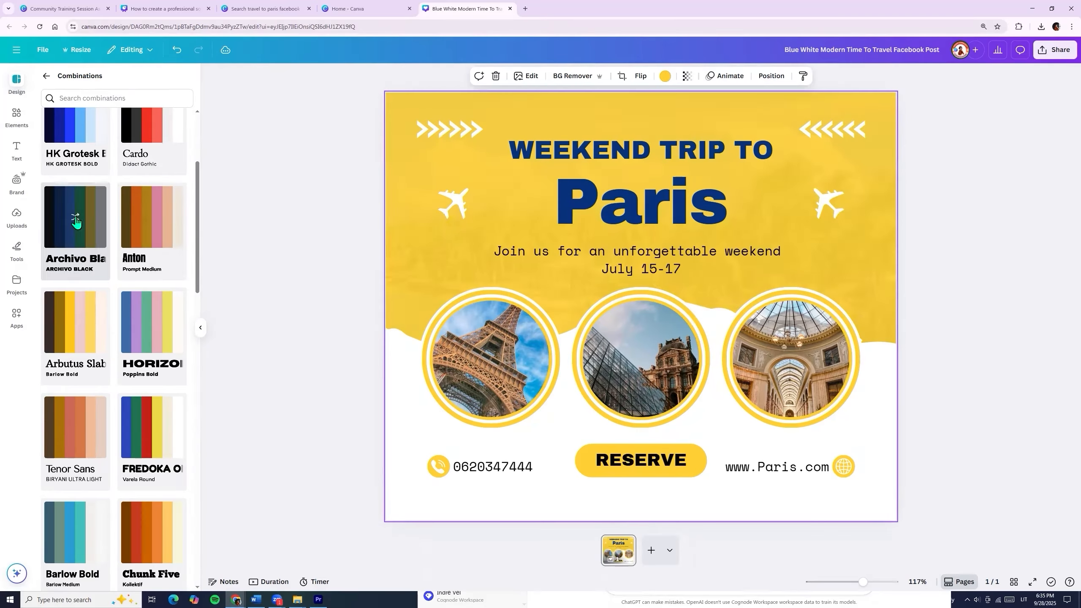
click(333, 319)
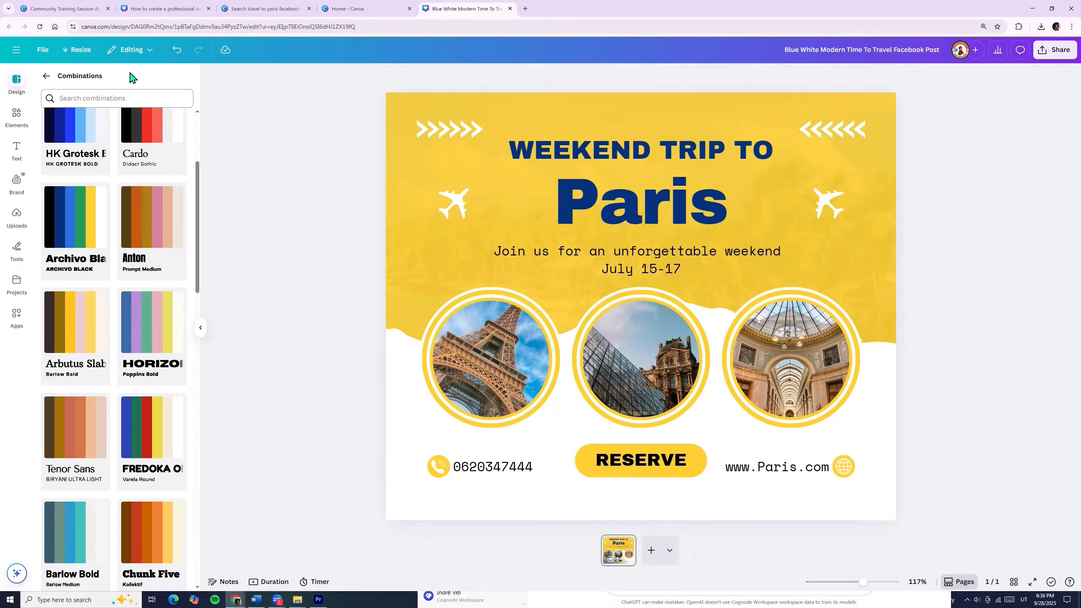
Rename the design from 'Blue White Modern Time To Travel' to 'Weekend to Paris'.
click(46, 50)
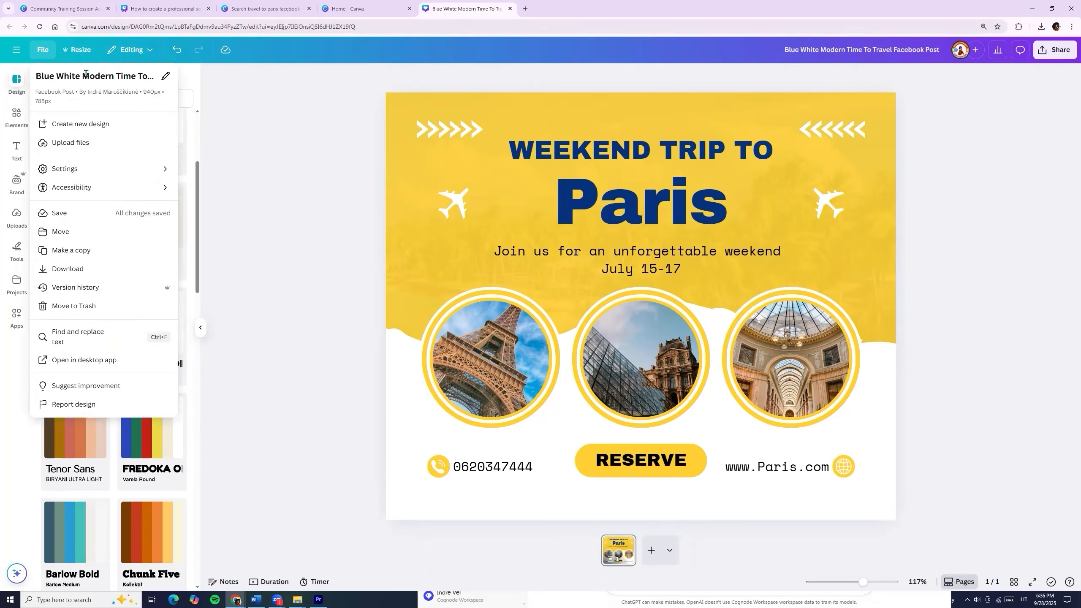
click(166, 77)
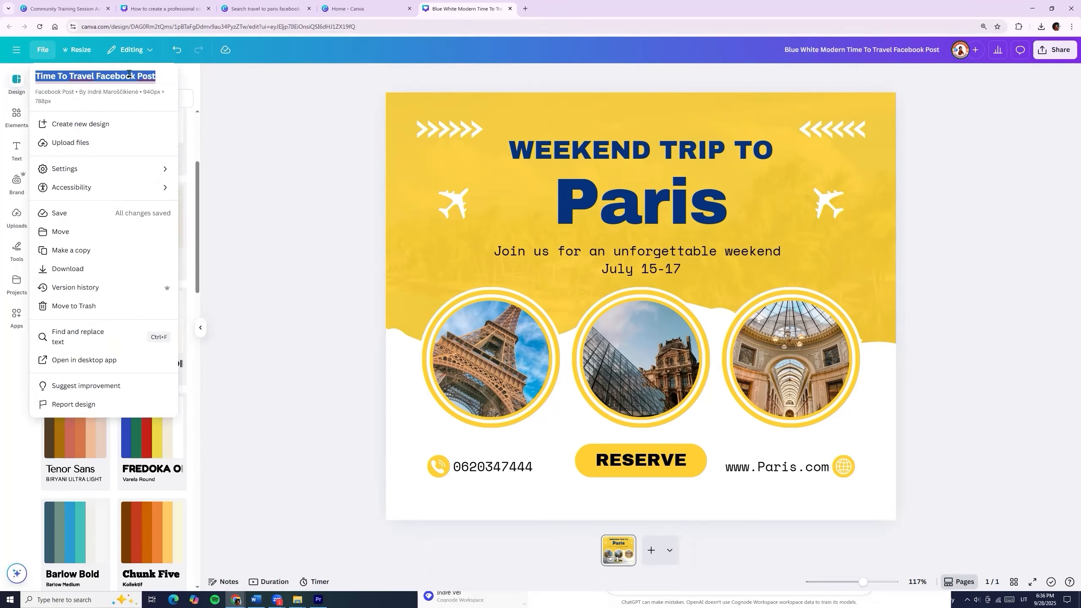
text(Weekend to Paris)
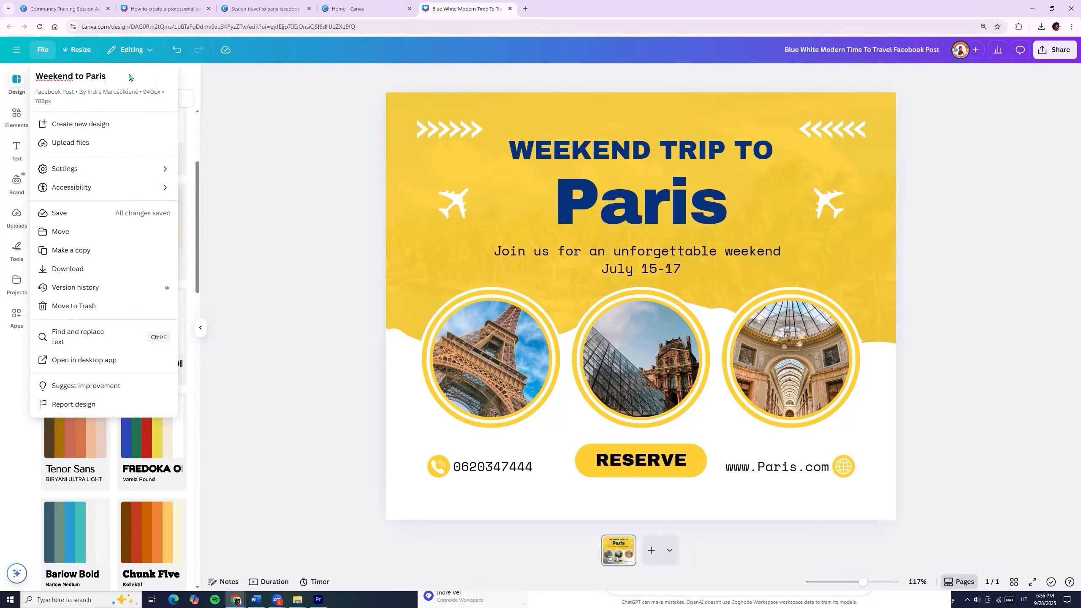
click(46, 52)
click(46, 51)
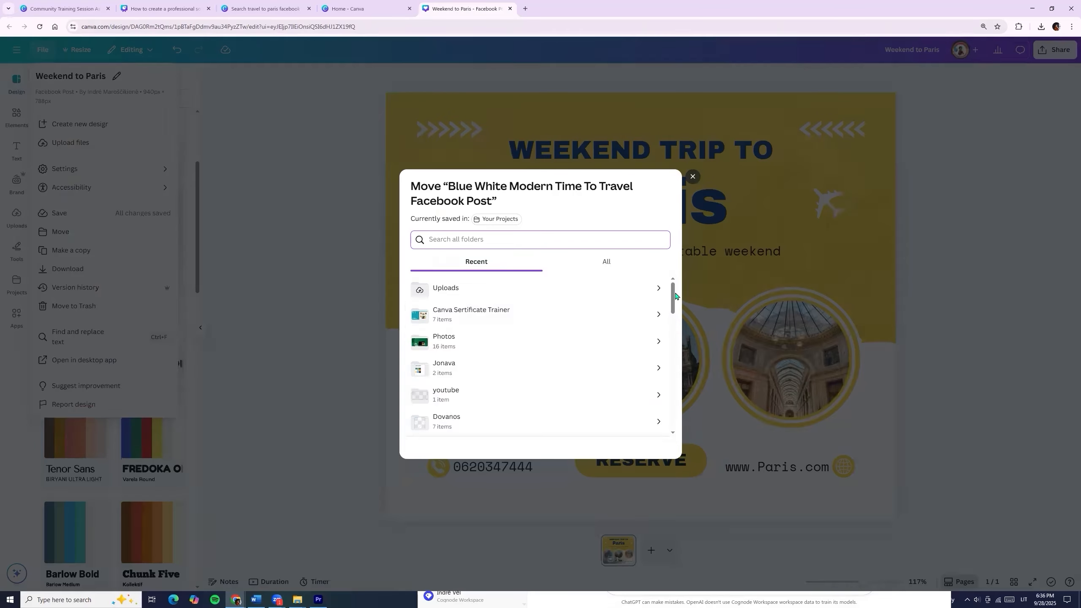
Move the design into a new 'Paris' folder under Uploads, then go to the home page.
mouse_move(675, 298)
mouse_down()
mouse_move(677, 386)
mouse_move(680, 282)
mouse_up()
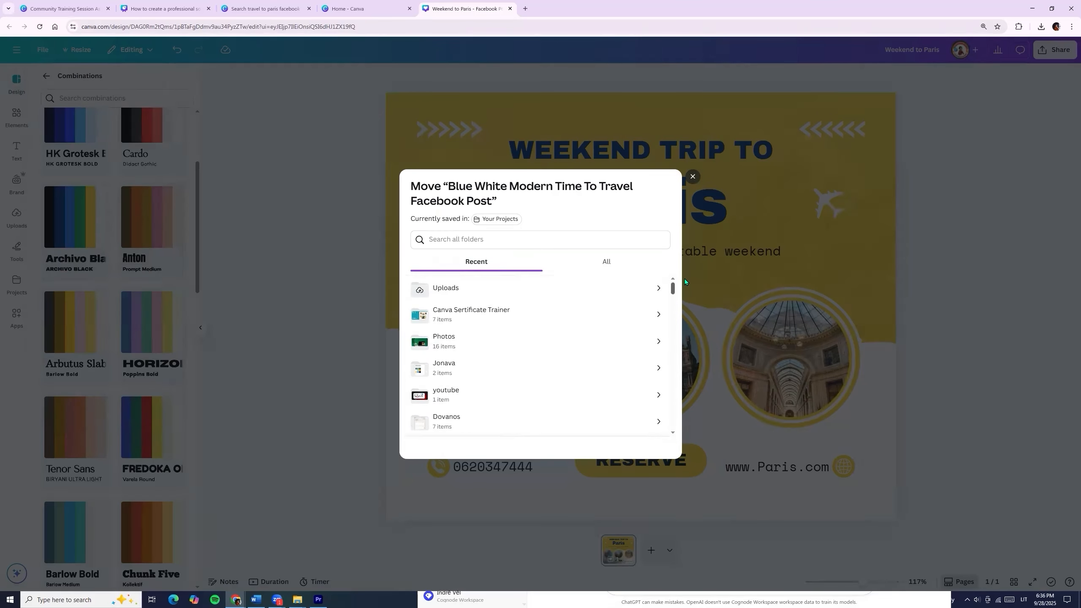
click(436, 289)
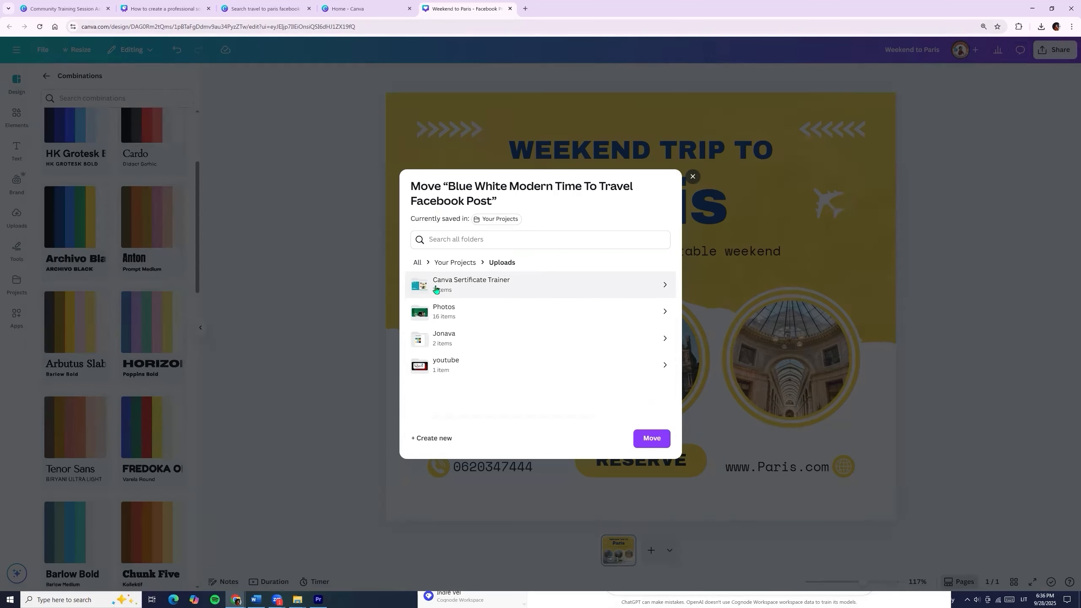
click(439, 440)
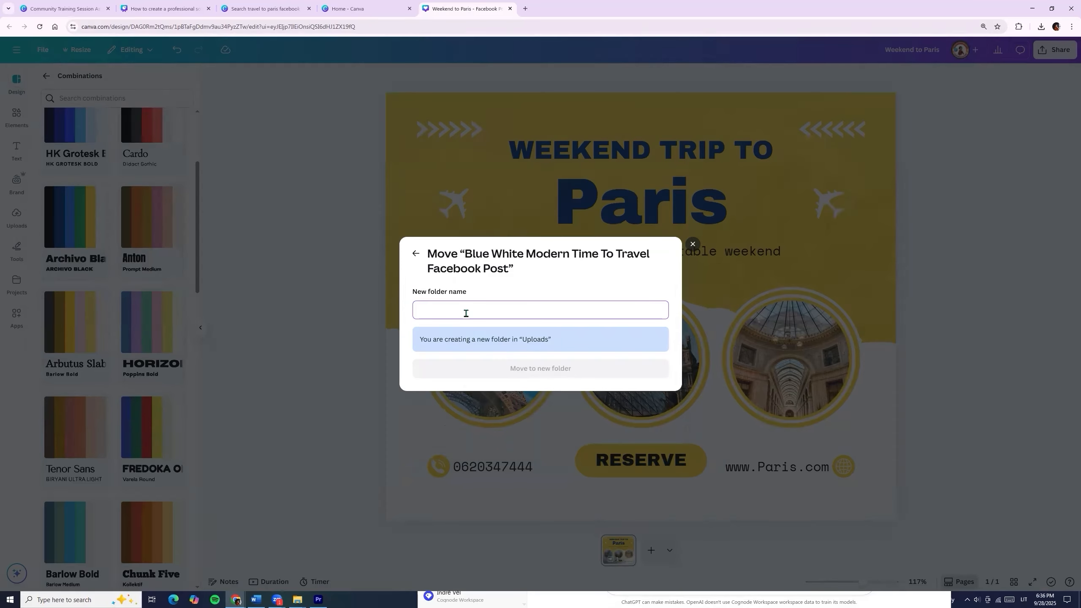
text(Paris)
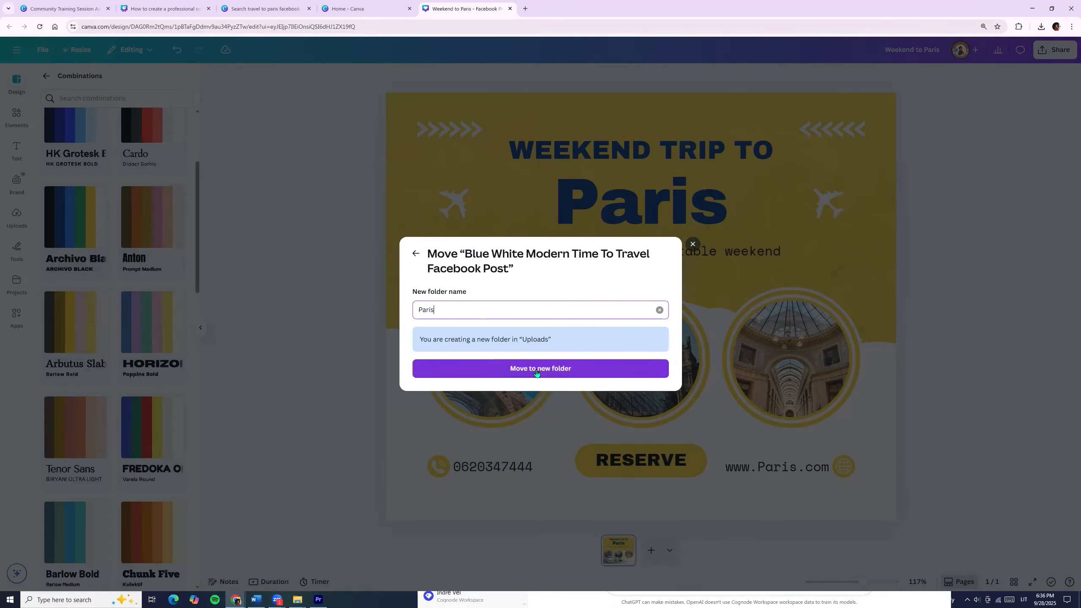
click(536, 371)
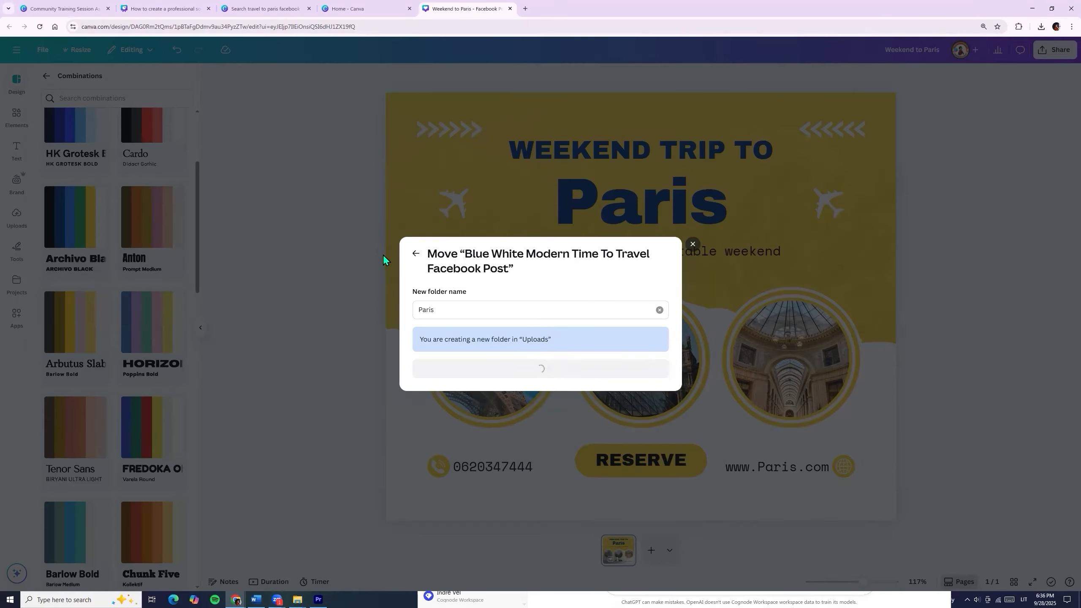
click(352, 8)
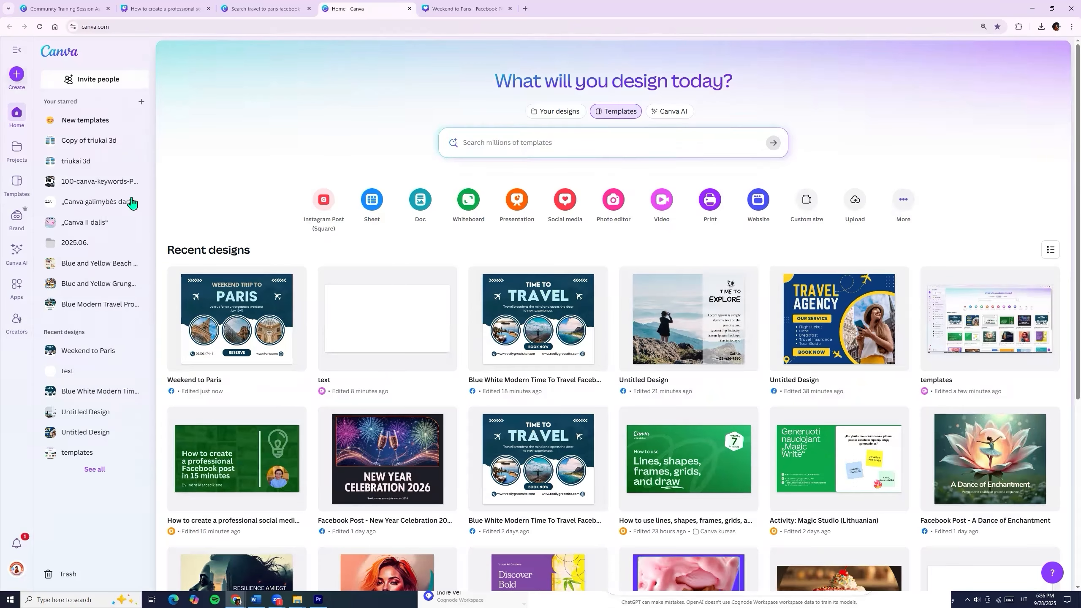
Confirm Projects > Uploads > Paris holds 'Weekend to Paris', then return to the Paris template results.
click(8, 161)
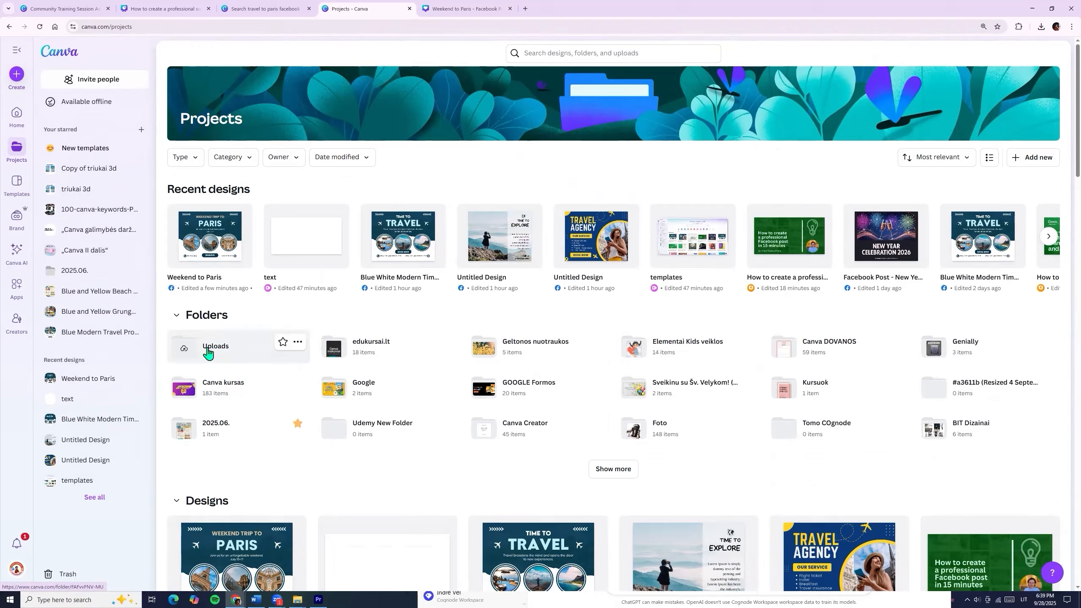
click(208, 353)
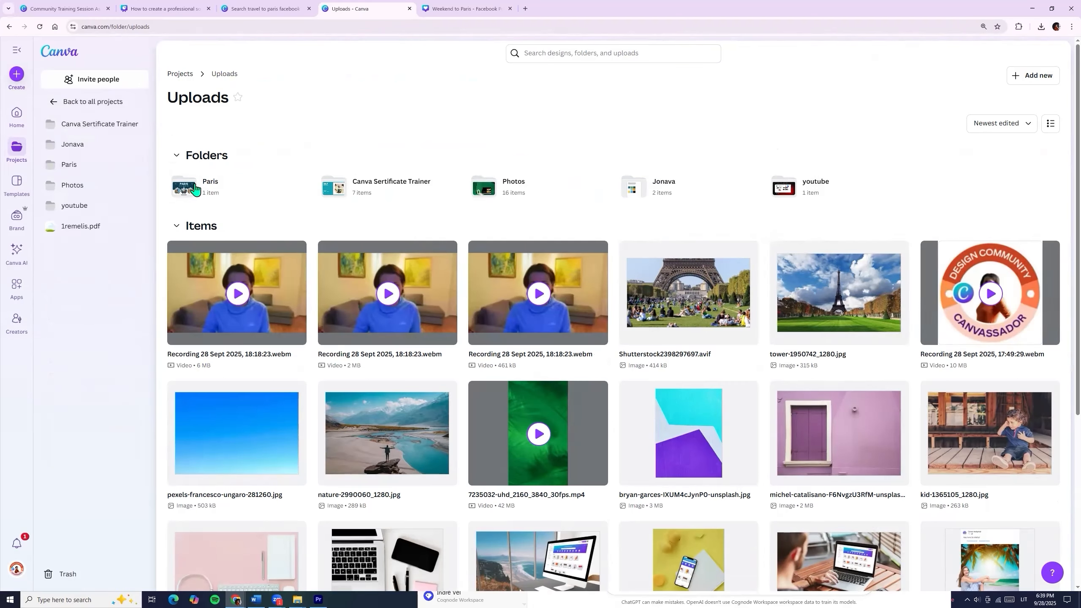
click(194, 191)
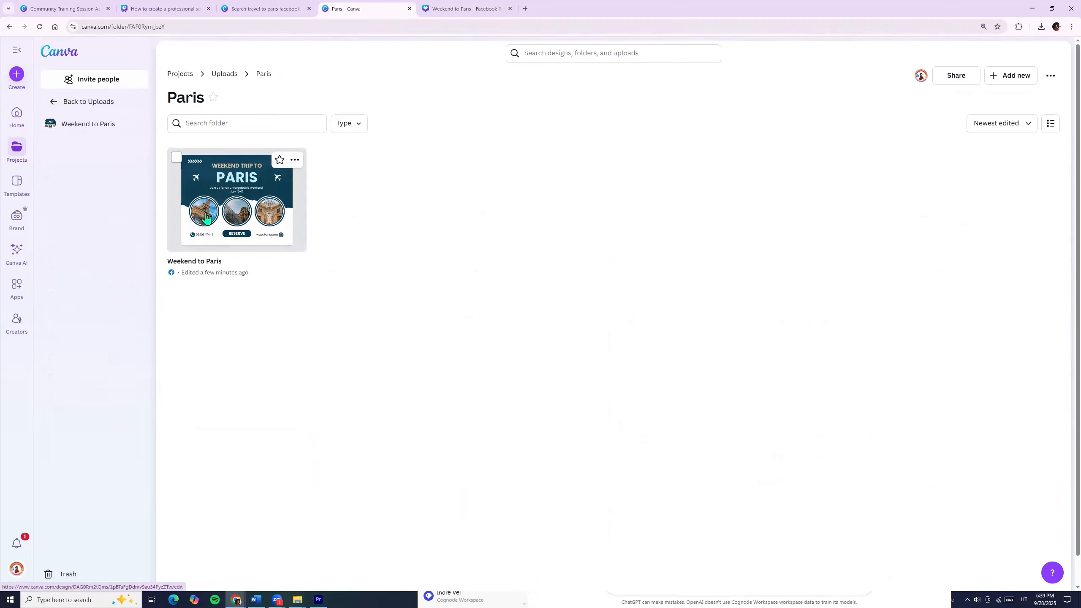
click(256, 7)
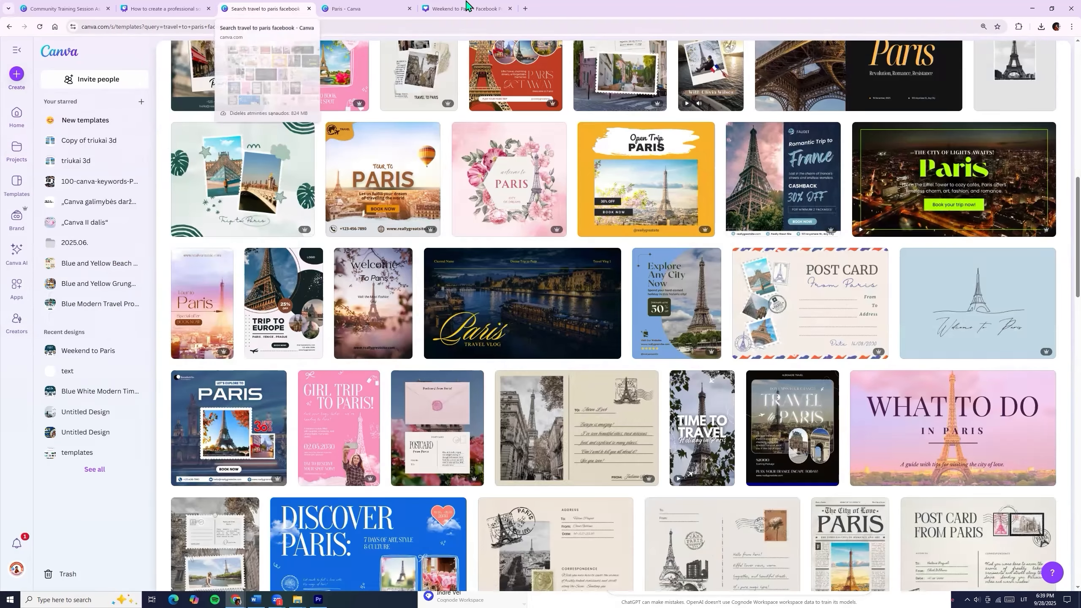